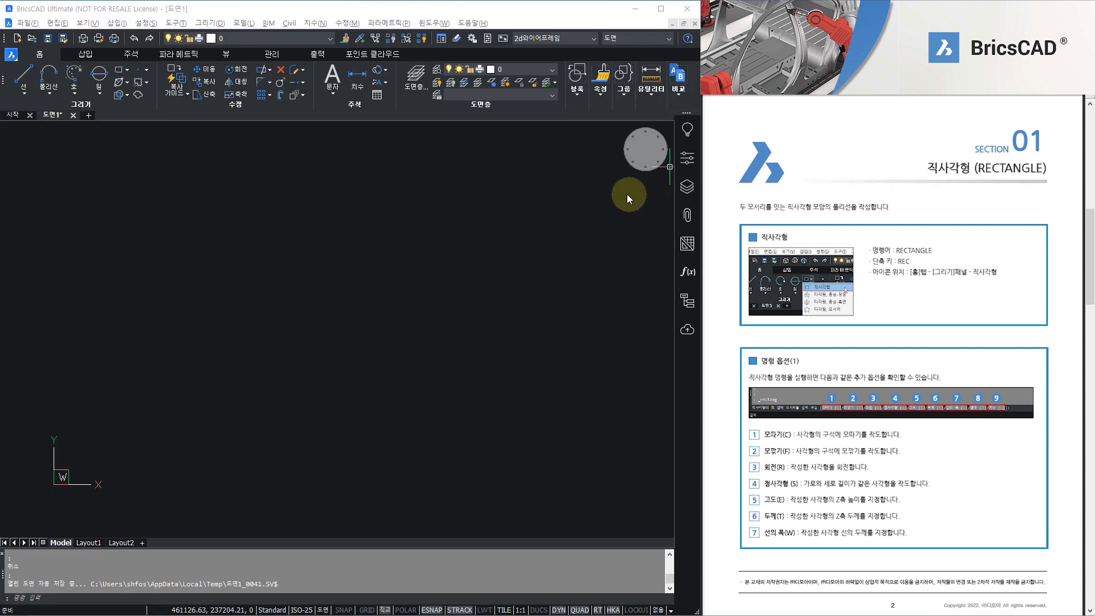
Draw a horizontal line and a connected vertical line about 27,500 long rising from its right end
click(25, 77)
click(252, 307)
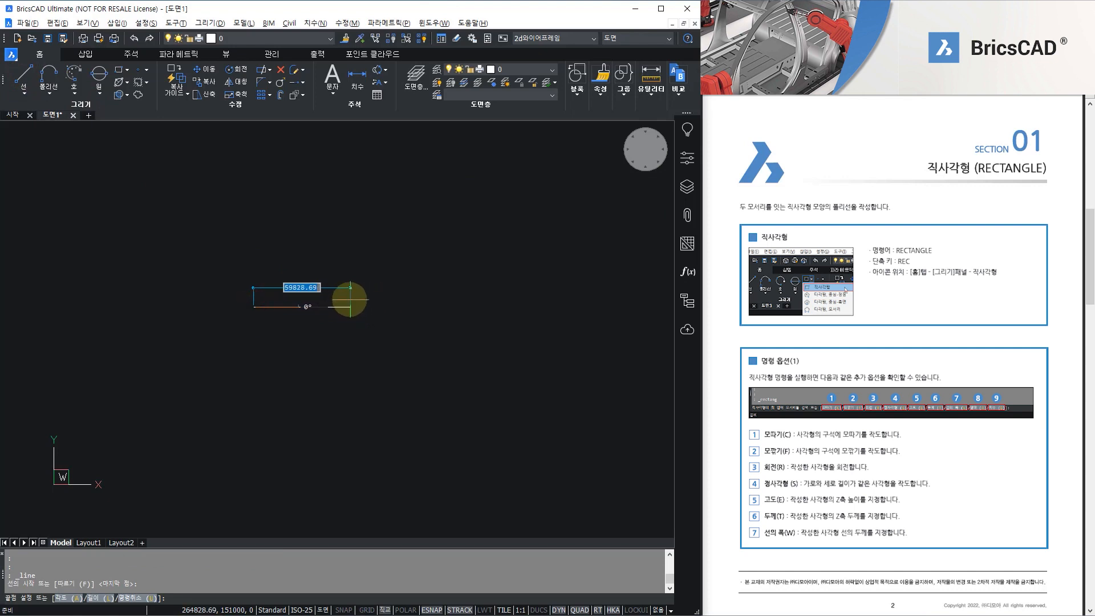
scroll(349, 300, up, 3)
mouse_move(349, 301)
middle_down()
mouse_move(354, 312)
mouse_move(521, 328)
middle_up()
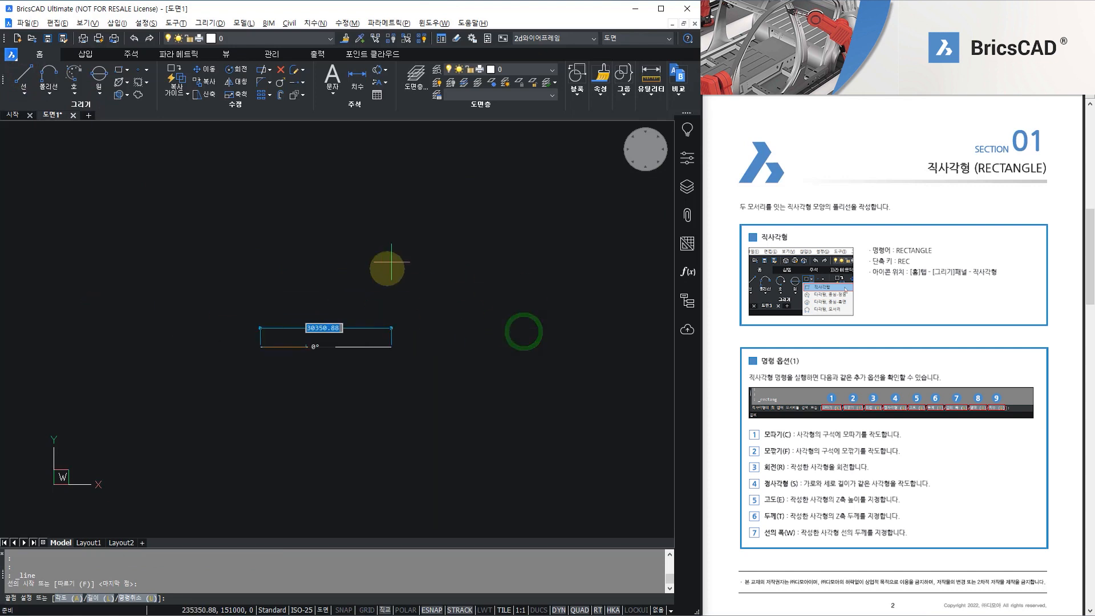
click(407, 335)
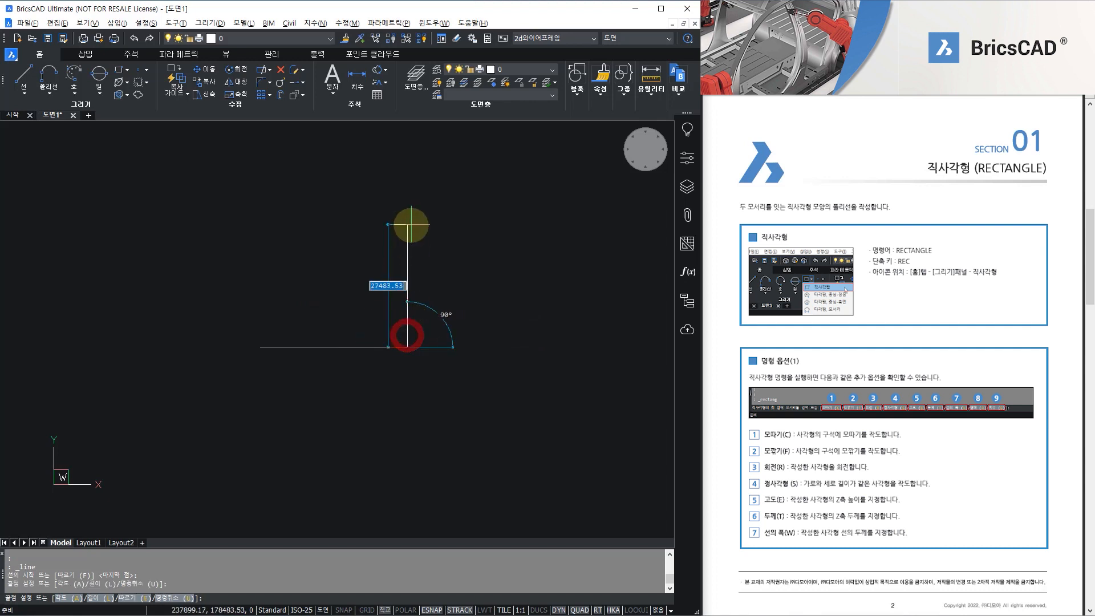
click(408, 224)
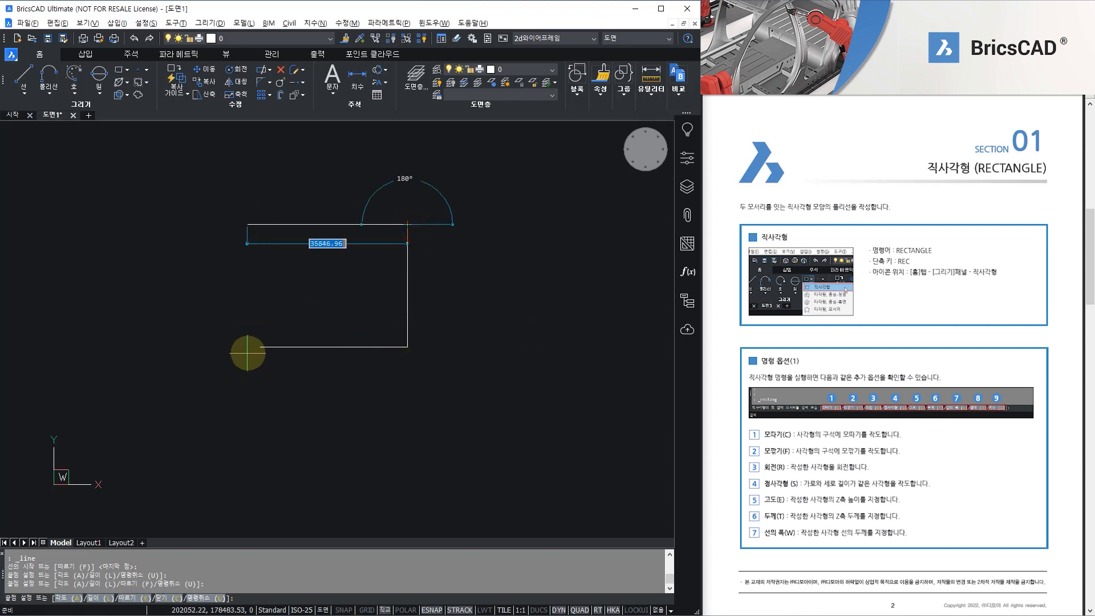
key(Escape)
Erase the two connected lines
click(443, 386)
click(374, 321)
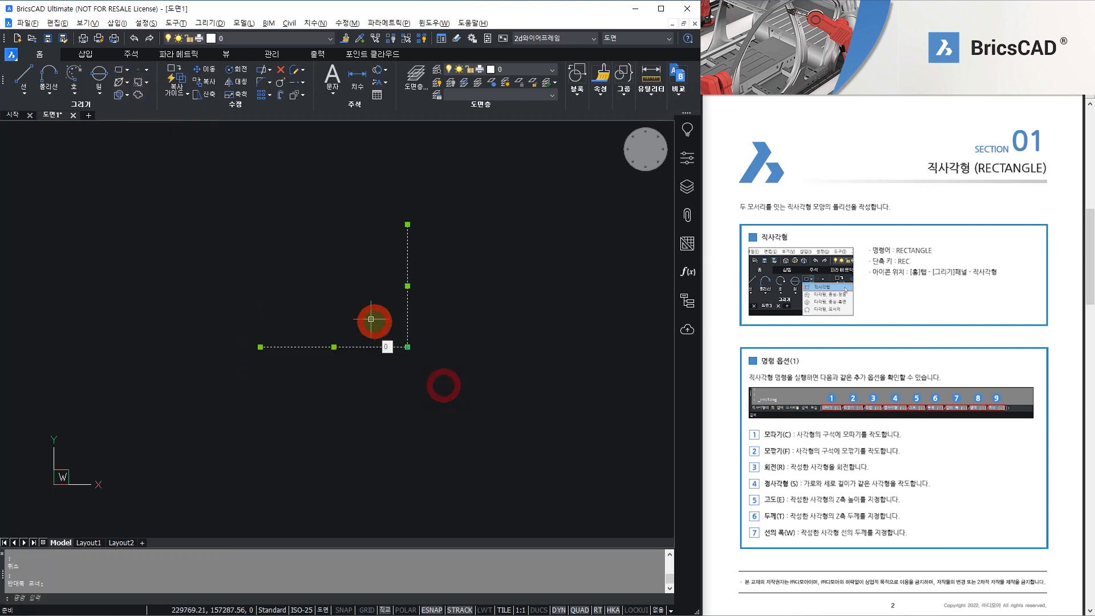
key(Delete)
click(125, 70)
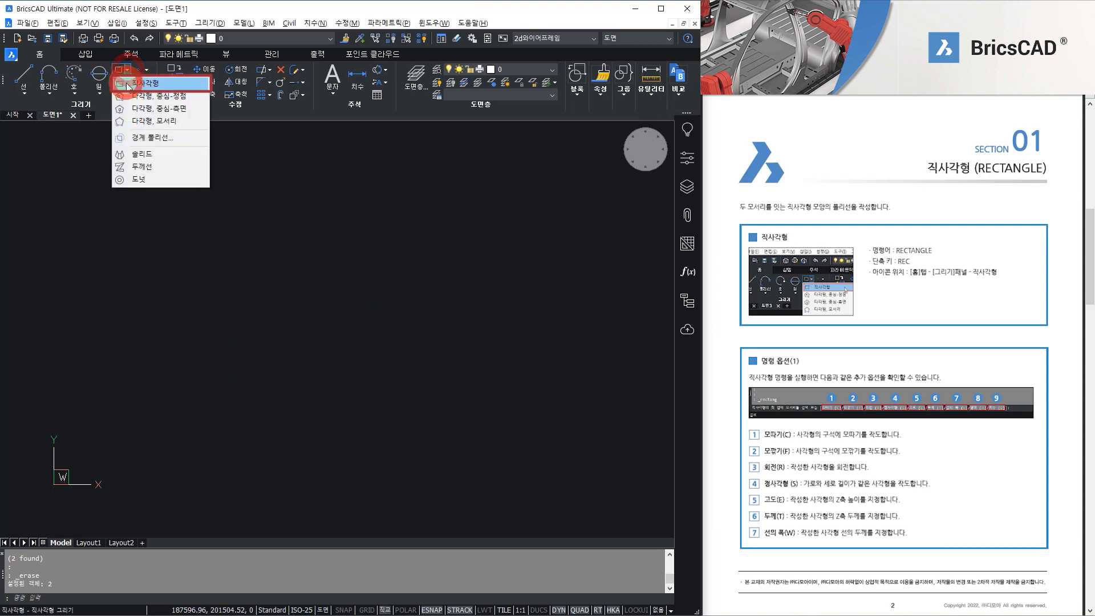
click(130, 81)
click(226, 371)
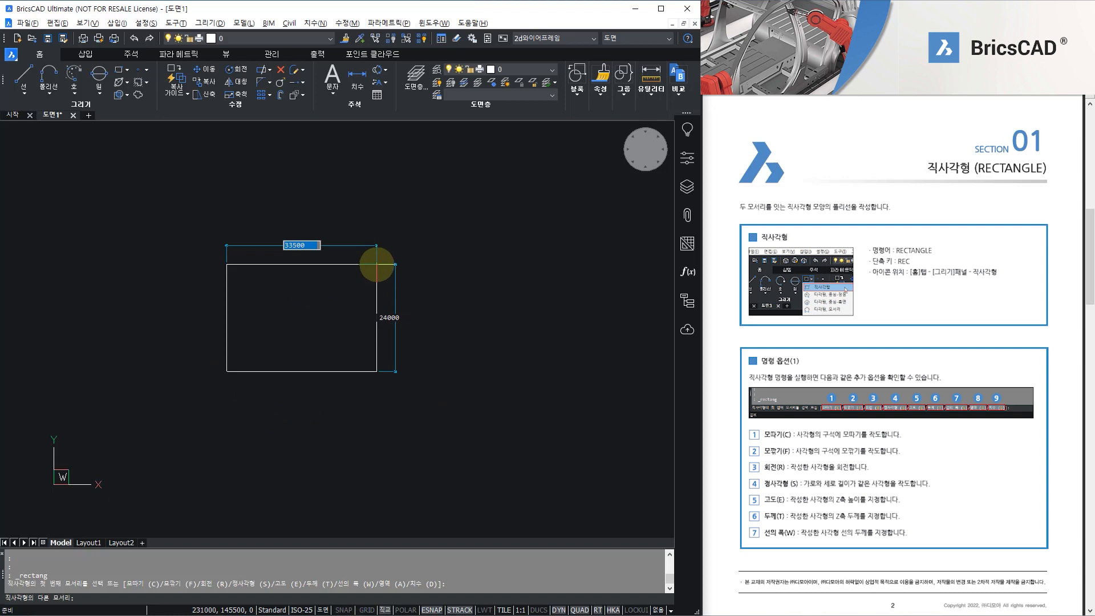
key(Escape)
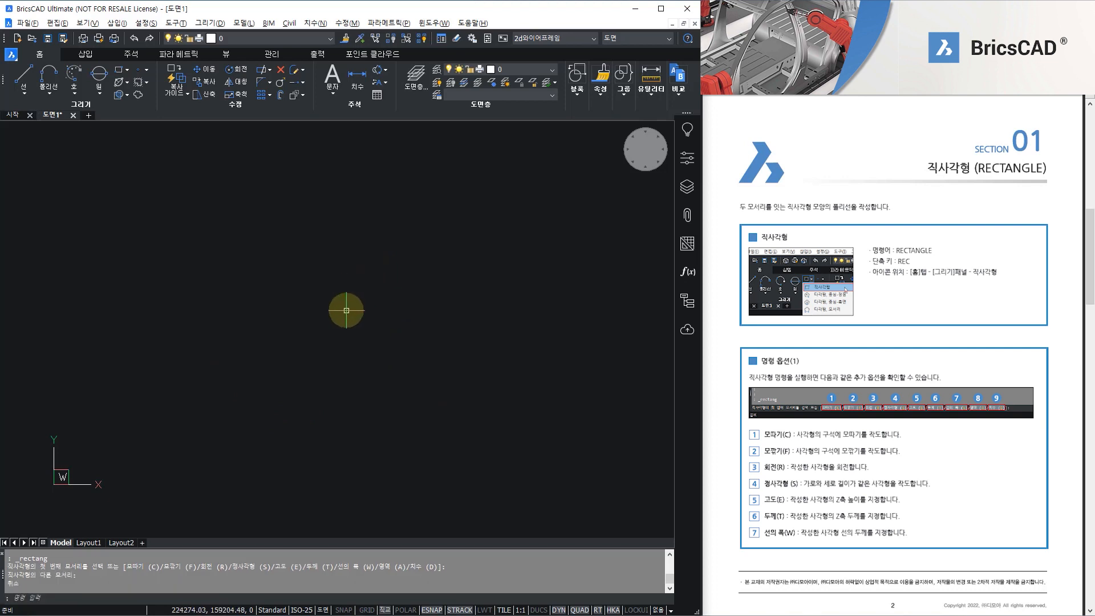
scroll(326, 303, up, 1)
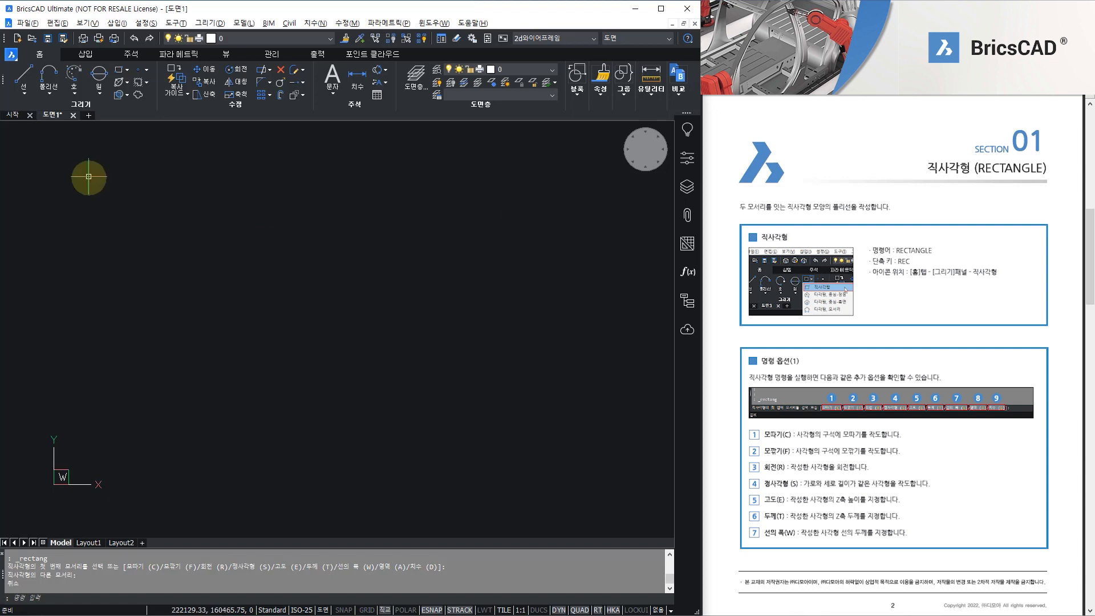
click(127, 70)
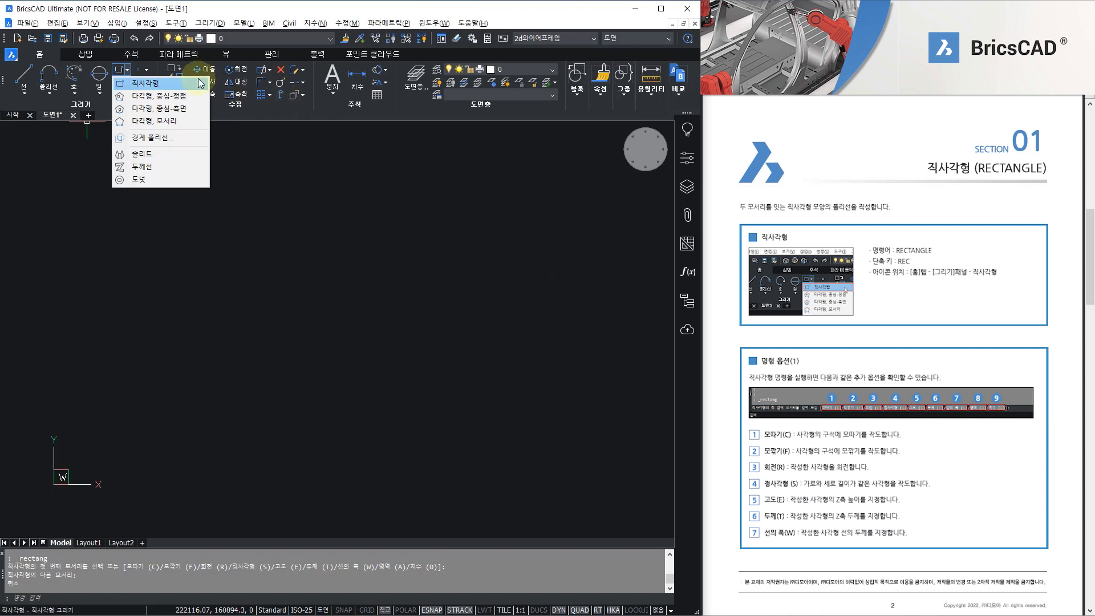
Draw a closed rectangular outline from four line segments, 100 wide and about 50 high, using the Close option for the last side
click(24, 76)
click(279, 332)
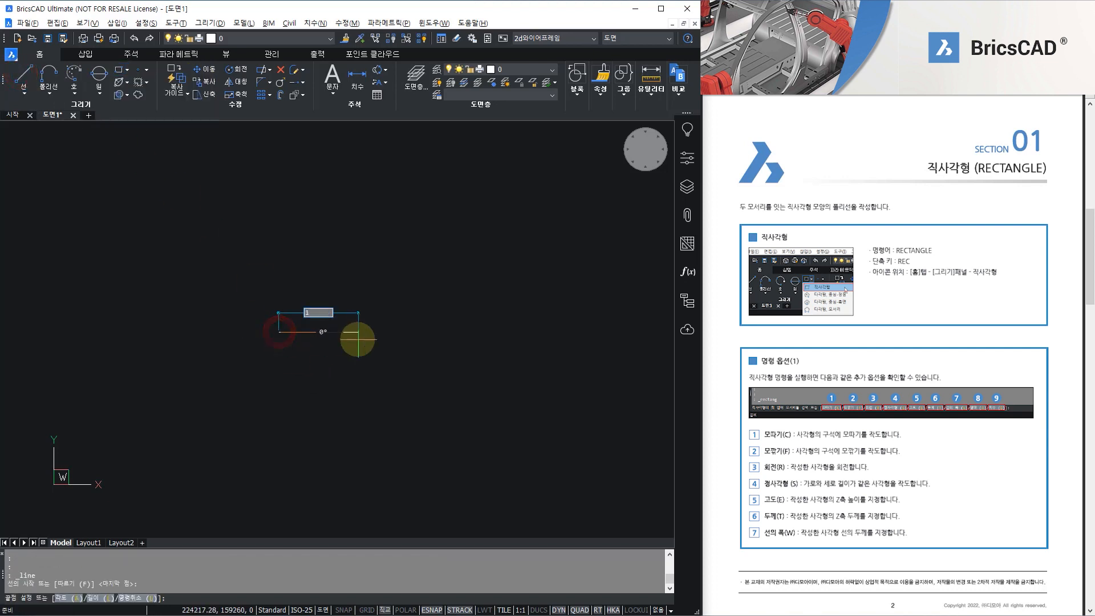
key(Return)
scroll(332, 308, up, 4)
scroll(274, 326, up, 1)
middle_drag(272, 327, 361, 291)
click(322, 312)
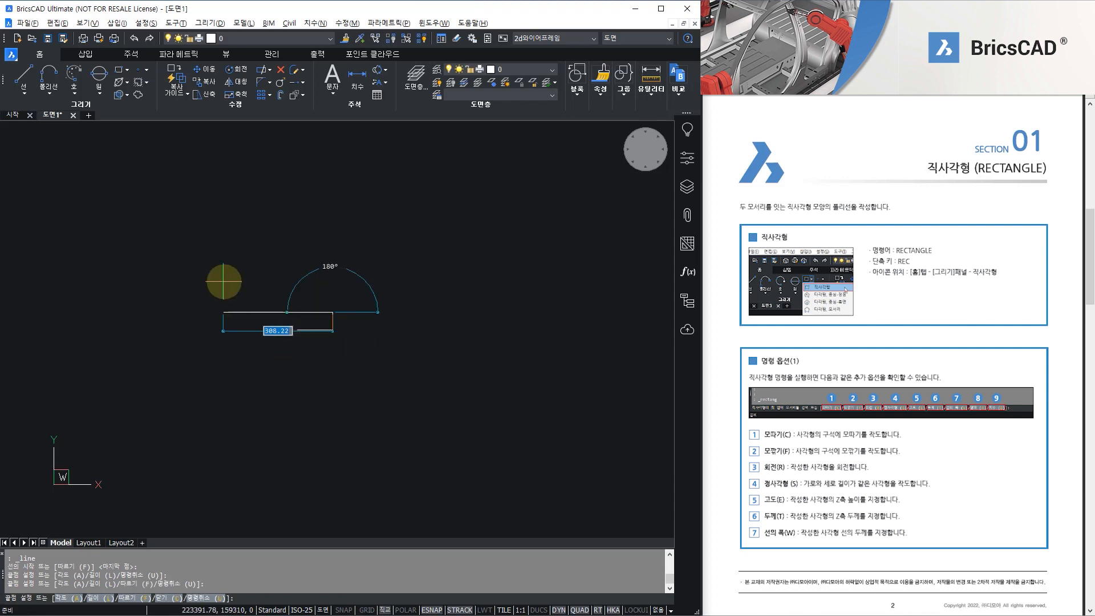
text(100)
key(Return)
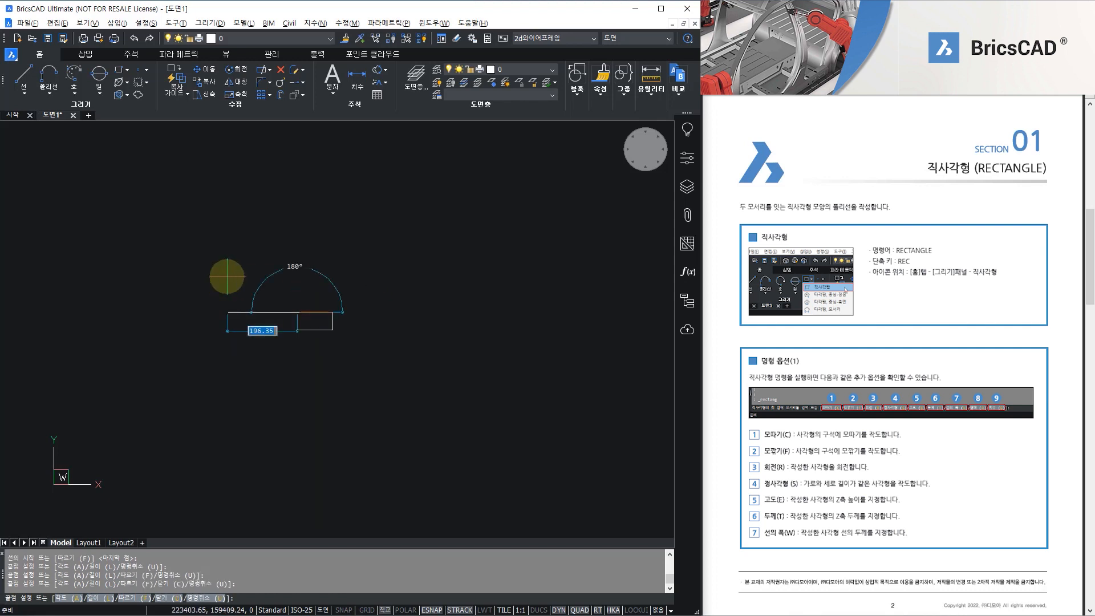
text(C)
key(Return)
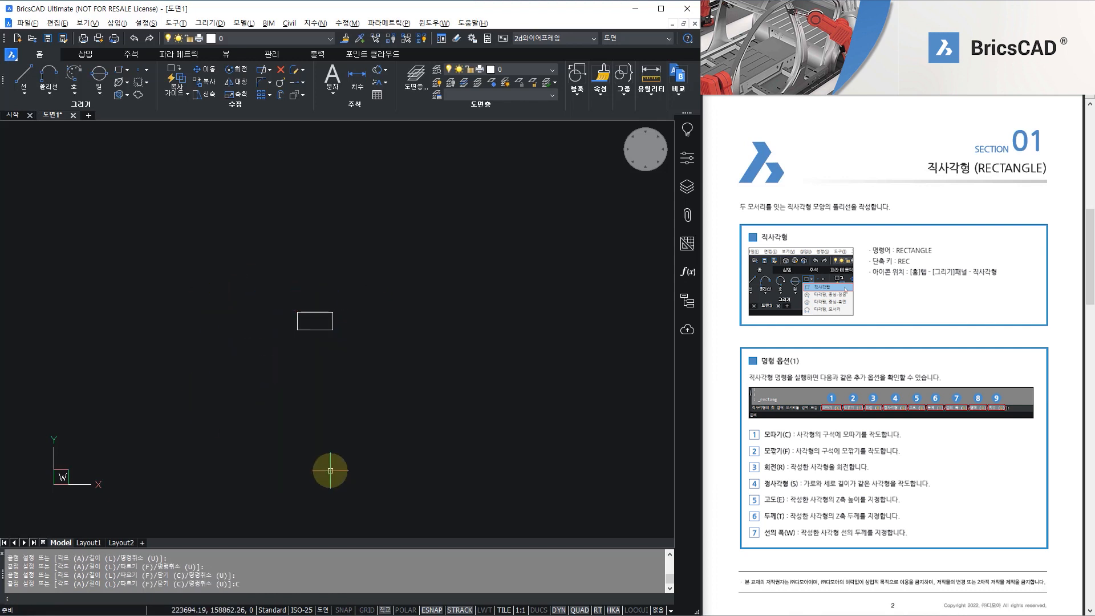
Select the four sides of the line-drawn outline one by one to check whether they are separate objects, and clear the selection
scroll(333, 392, up, 3)
middle_drag(318, 347, 331, 411)
middle_drag(269, 261, 279, 288)
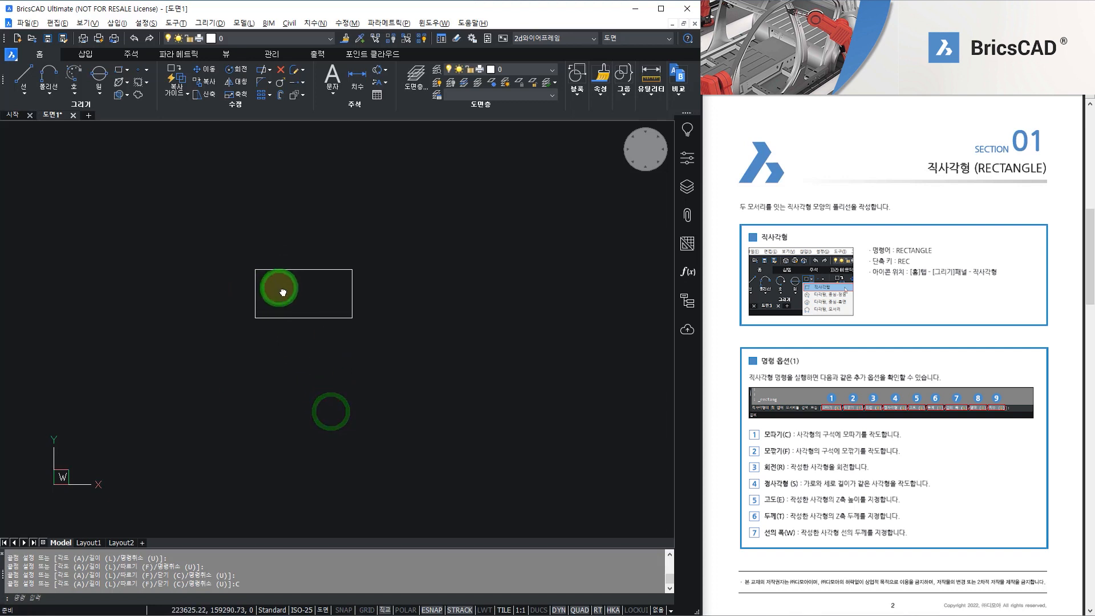
scroll(280, 282, up, 2)
click(396, 296)
click(349, 281)
click(311, 274)
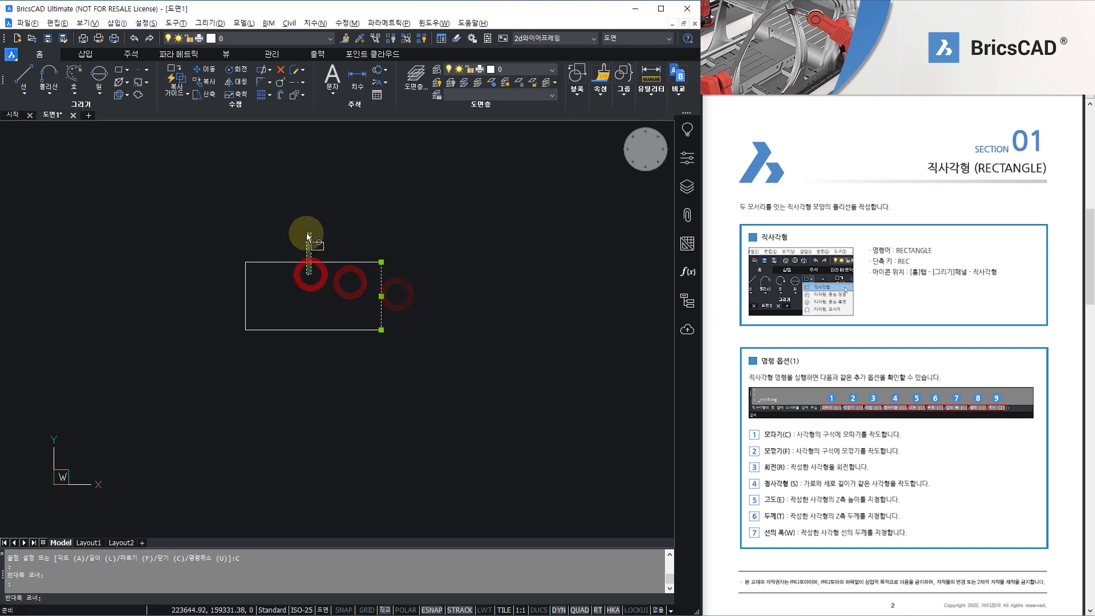
click(307, 235)
click(257, 302)
click(202, 293)
click(296, 363)
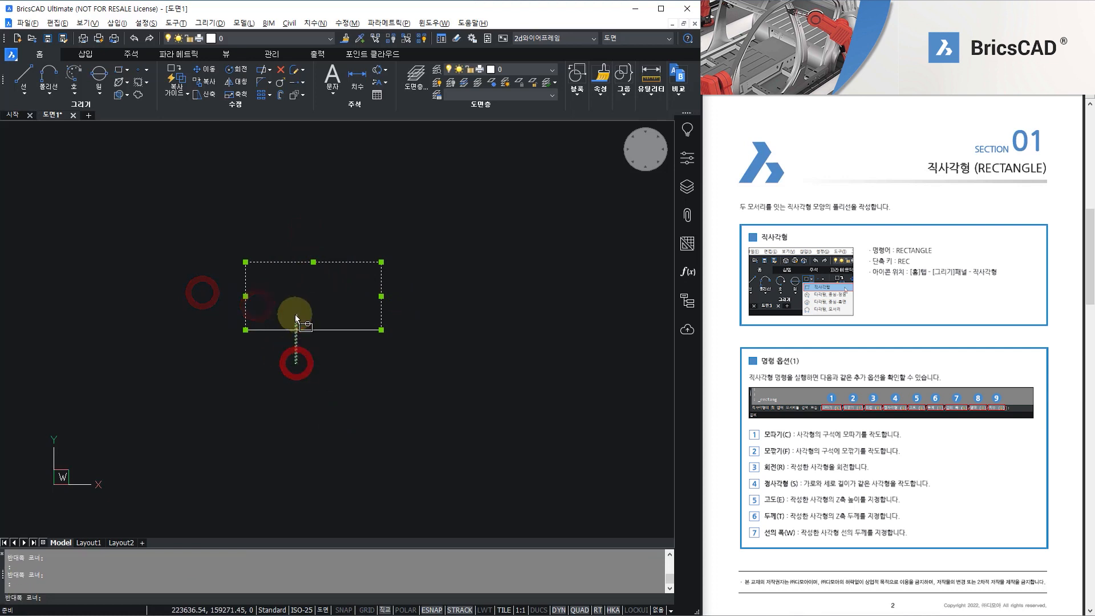
click(296, 314)
middle_drag(320, 398, 209, 396)
key(Escape)
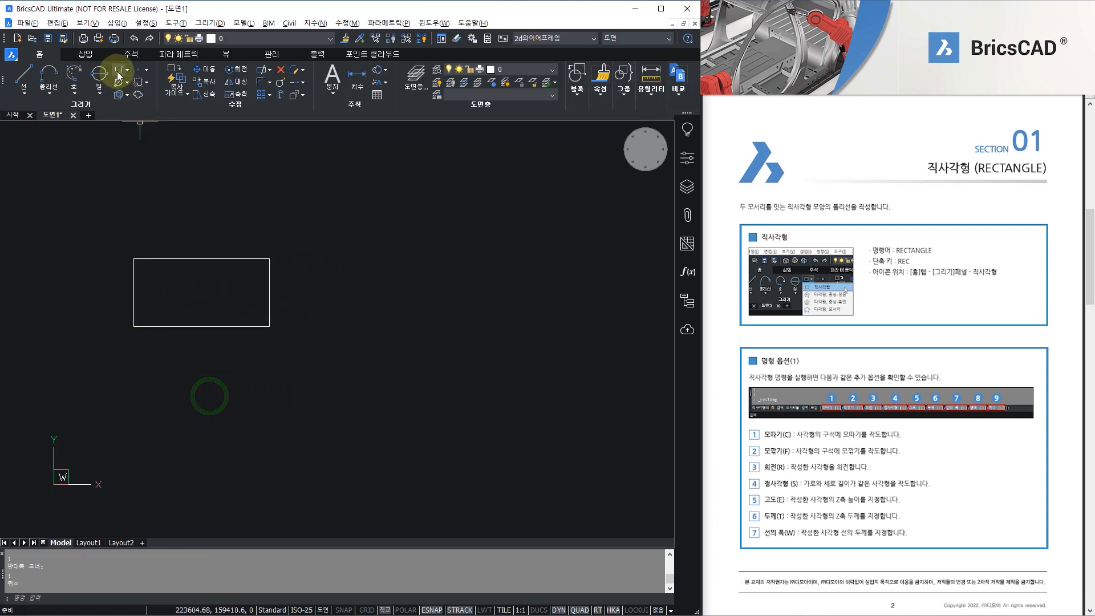
Draw a rectangle about 100 by 50 beside the line-drawn outline with the Rectangle command, and select it to check its object structure
click(118, 72)
click(330, 328)
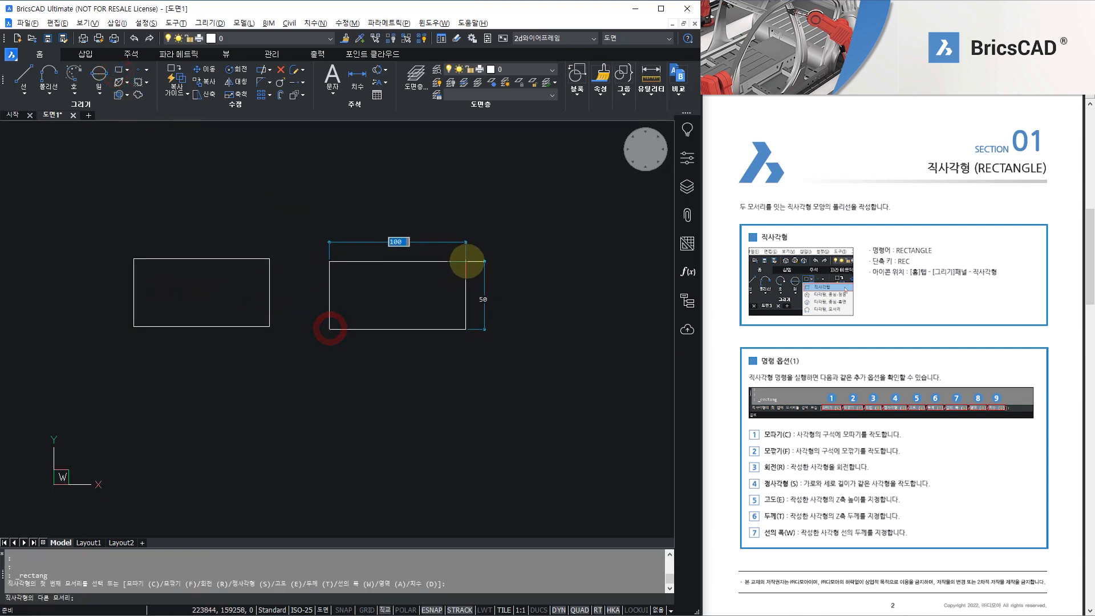
click(467, 260)
click(470, 354)
click(444, 311)
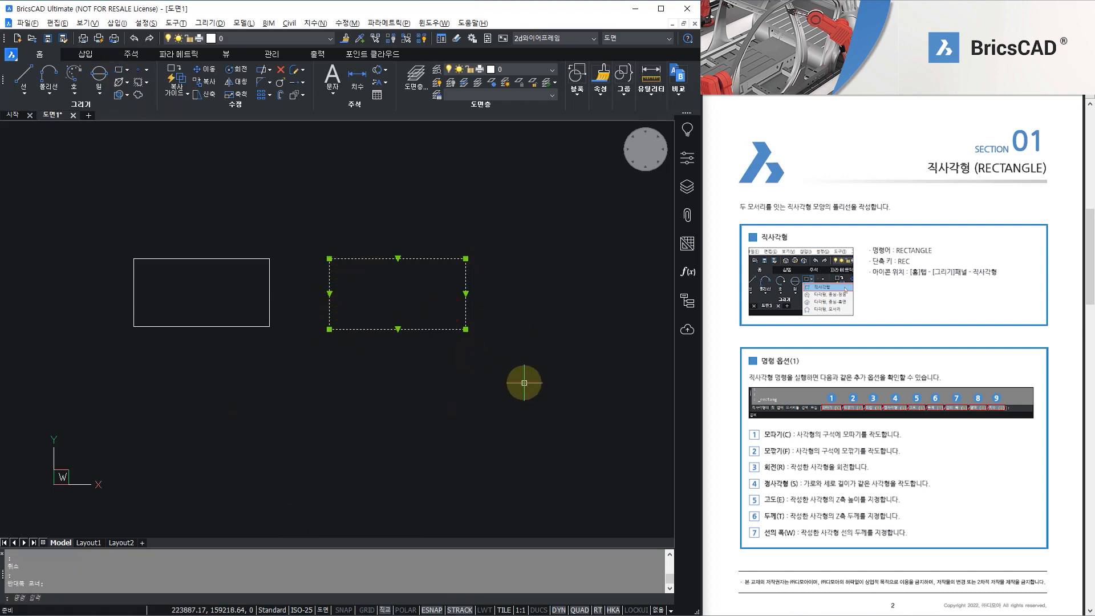
key(Escape)
Erase both the line-drawn outline and the rectangle beside it
click(483, 393)
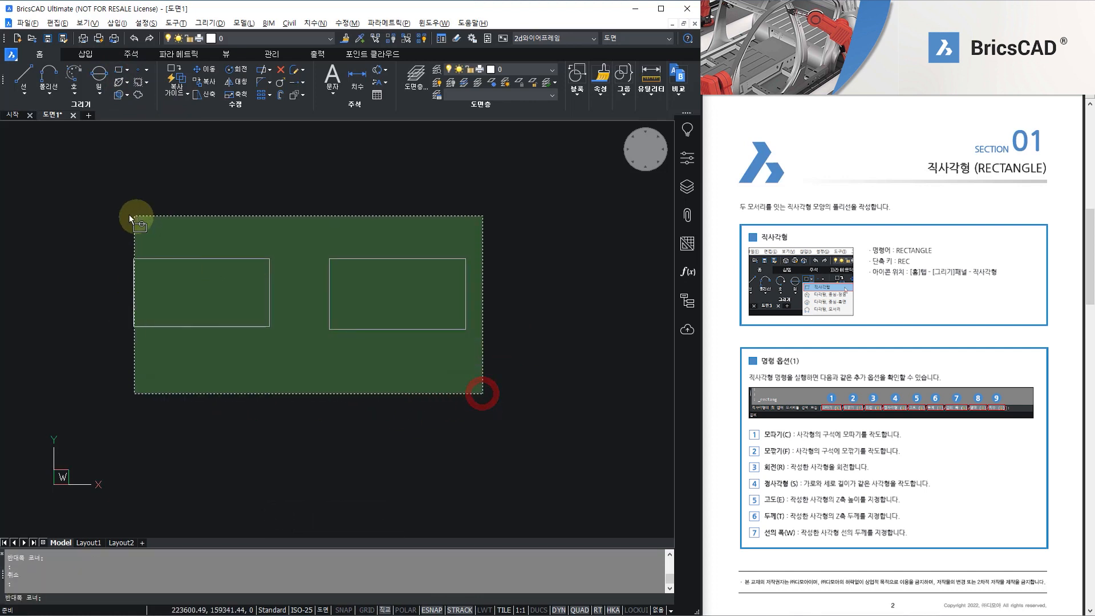
click(86, 202)
key(Delete)
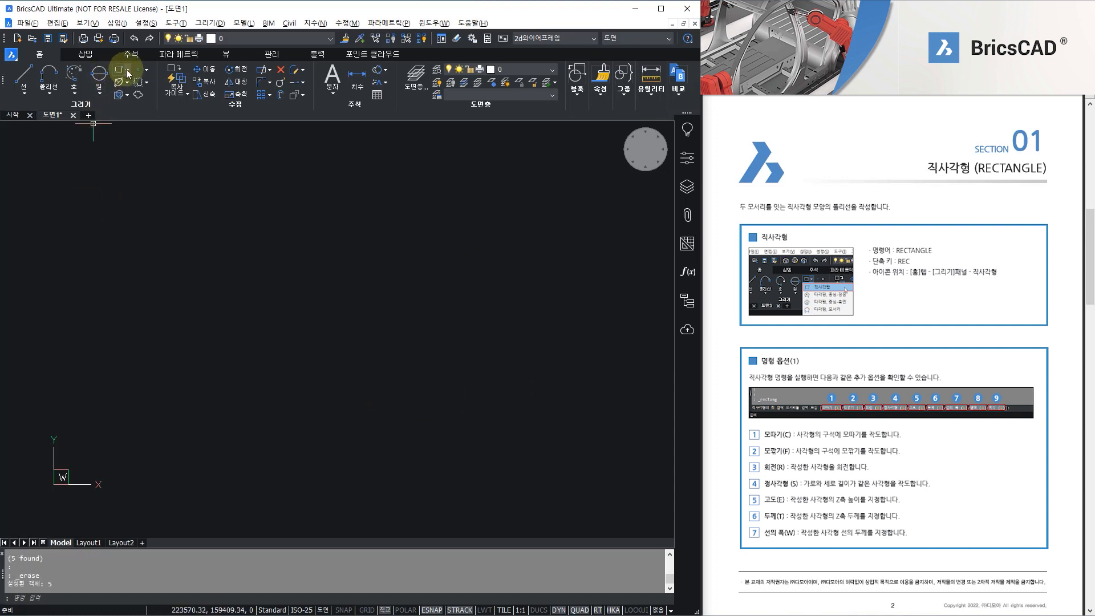
Draw a plain rectangle by two opposite corners with the Rectangle command and inspect its corners
click(127, 70)
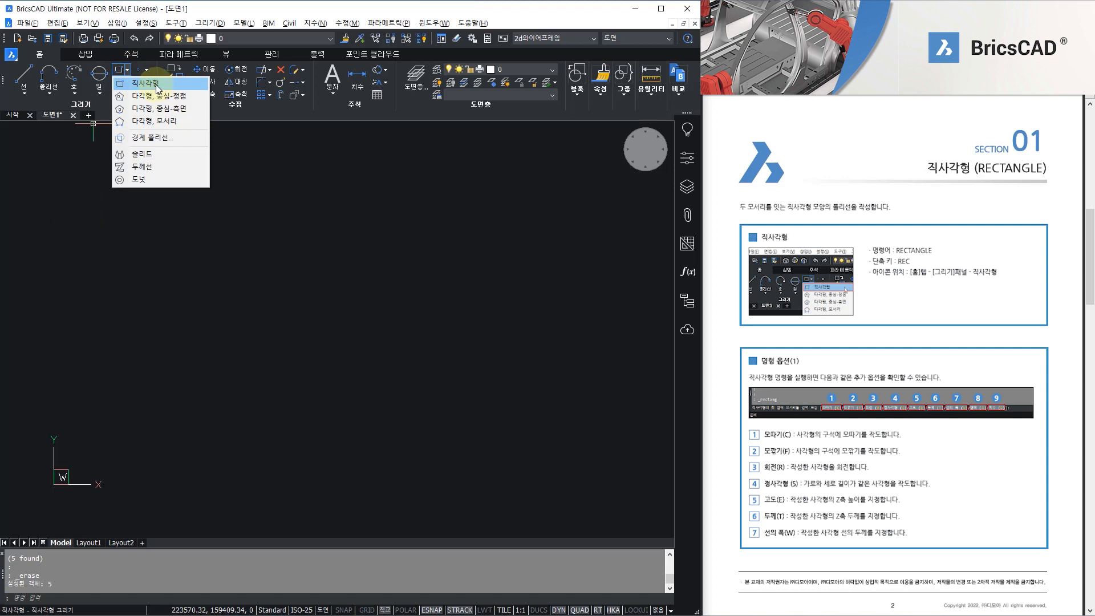
click(156, 87)
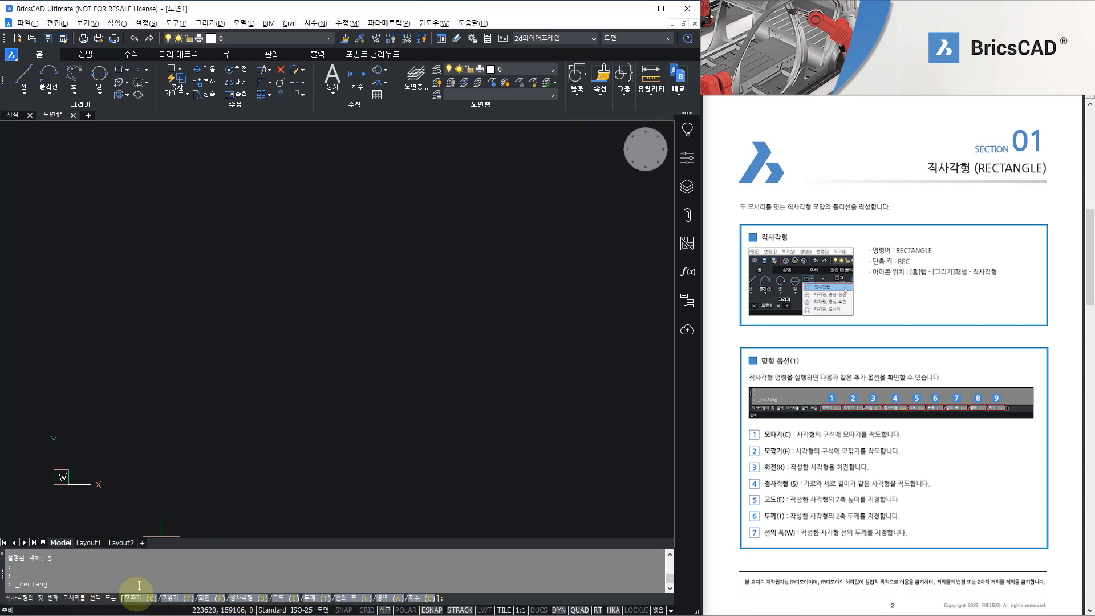
click(198, 367)
click(378, 267)
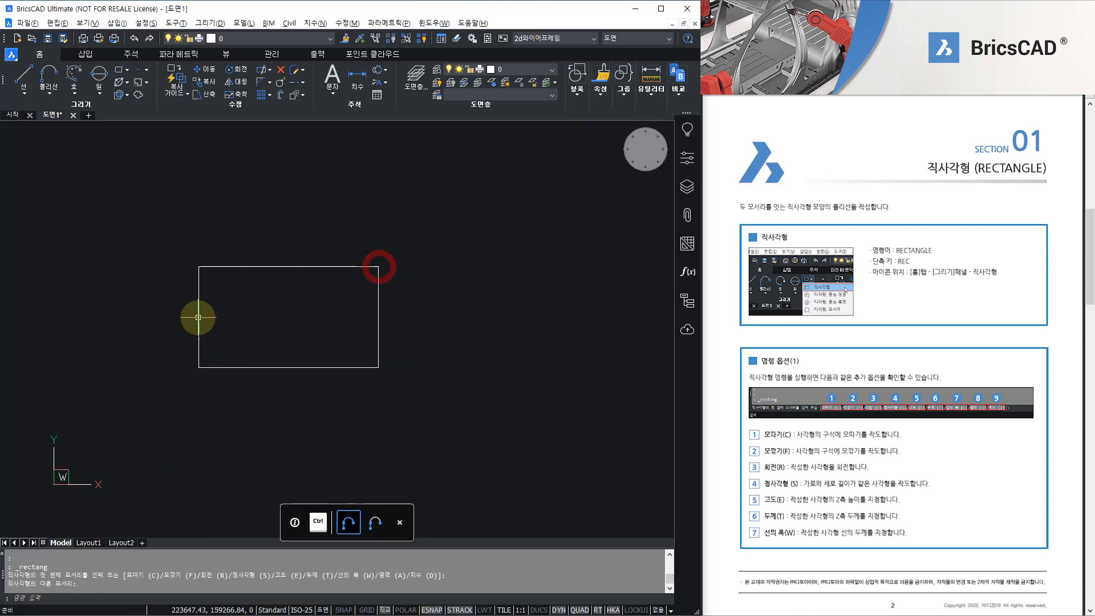
mouse_move(376, 297)
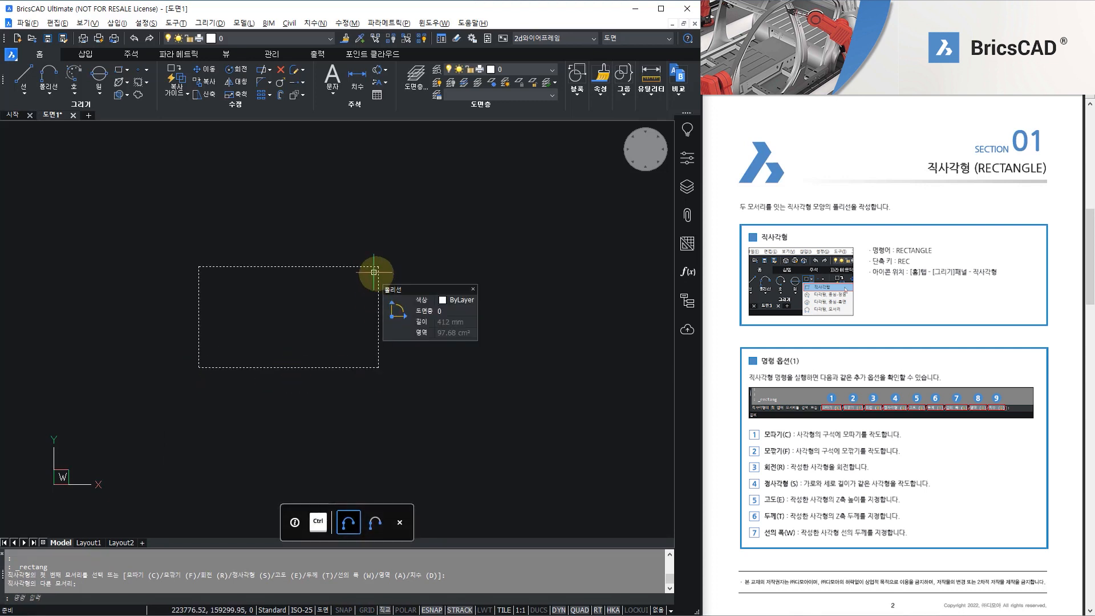
Erase the plain square-cornered rectangle
key(Escape)
click(292, 292)
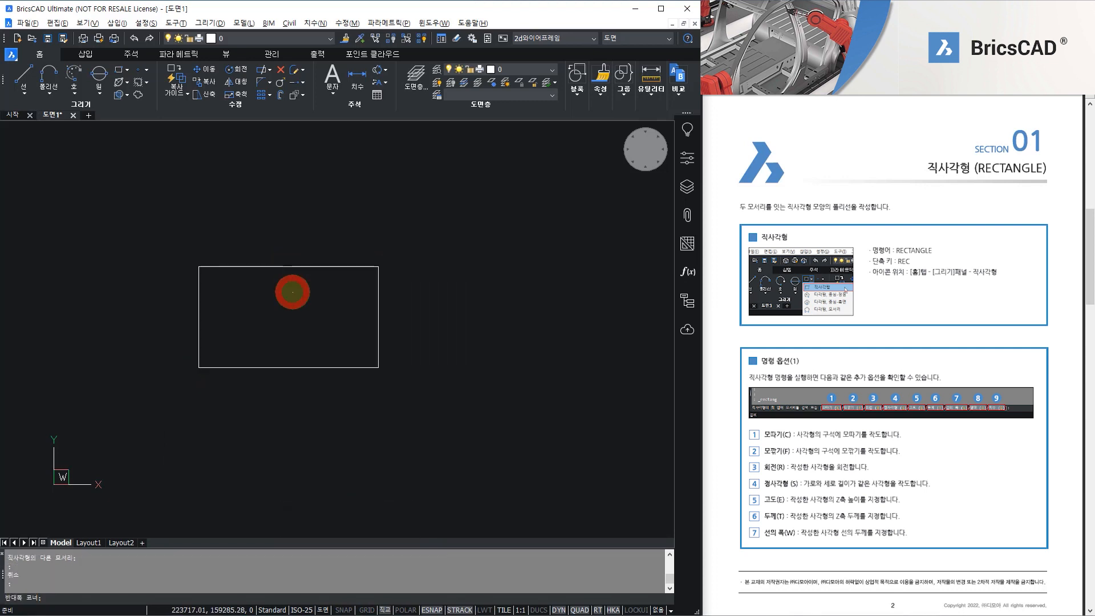
click(251, 236)
key(Delete)
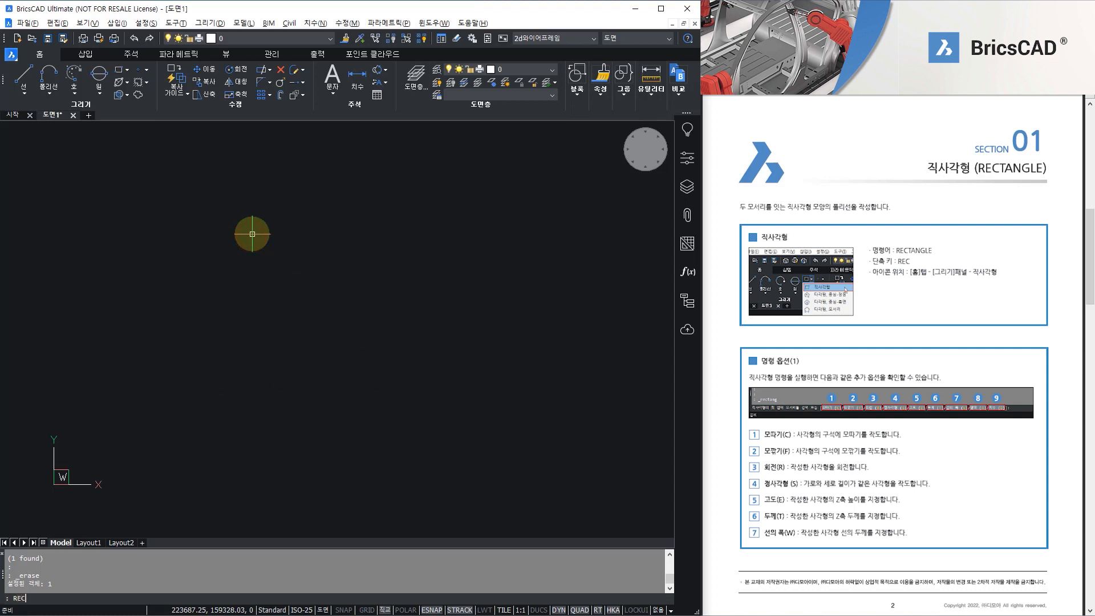
Draw a rectangle with chamfered corners, setting both chamfer distances to 5, and undo it
key(Return)
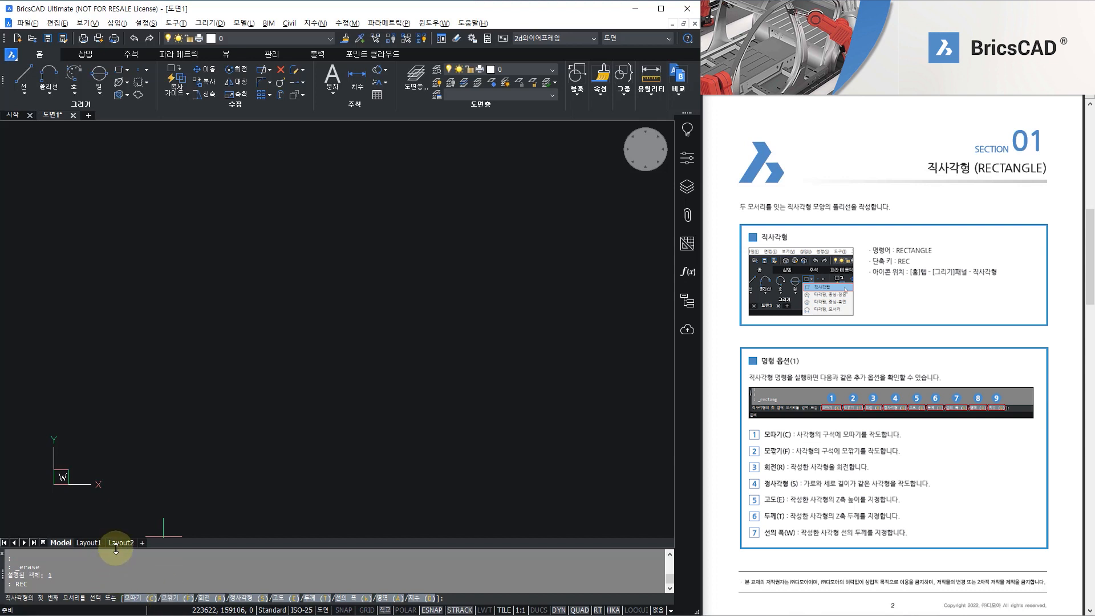
click(149, 599)
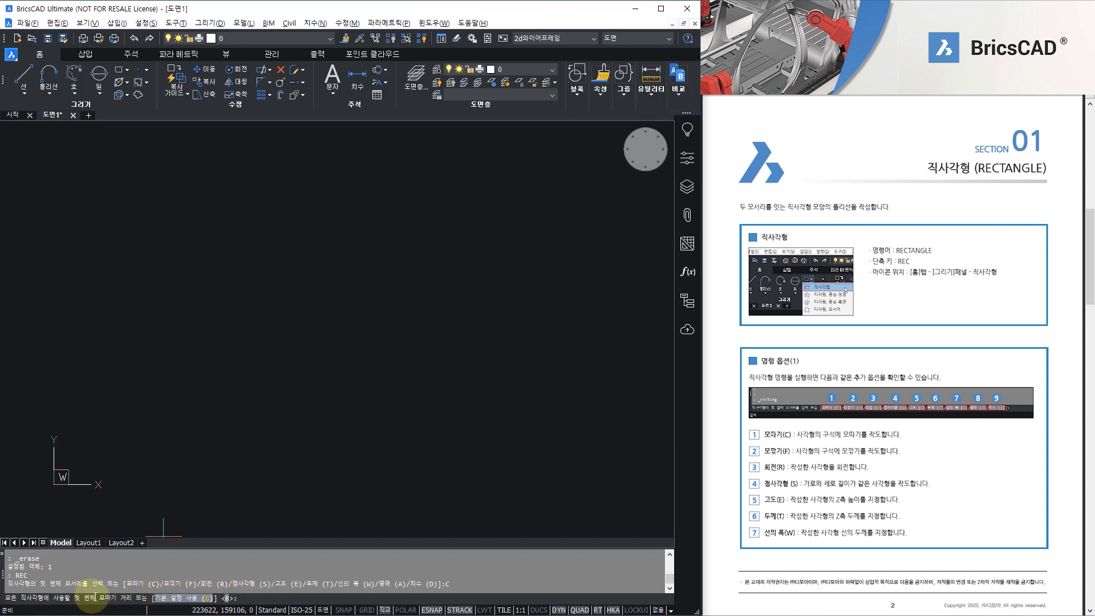
click(262, 598)
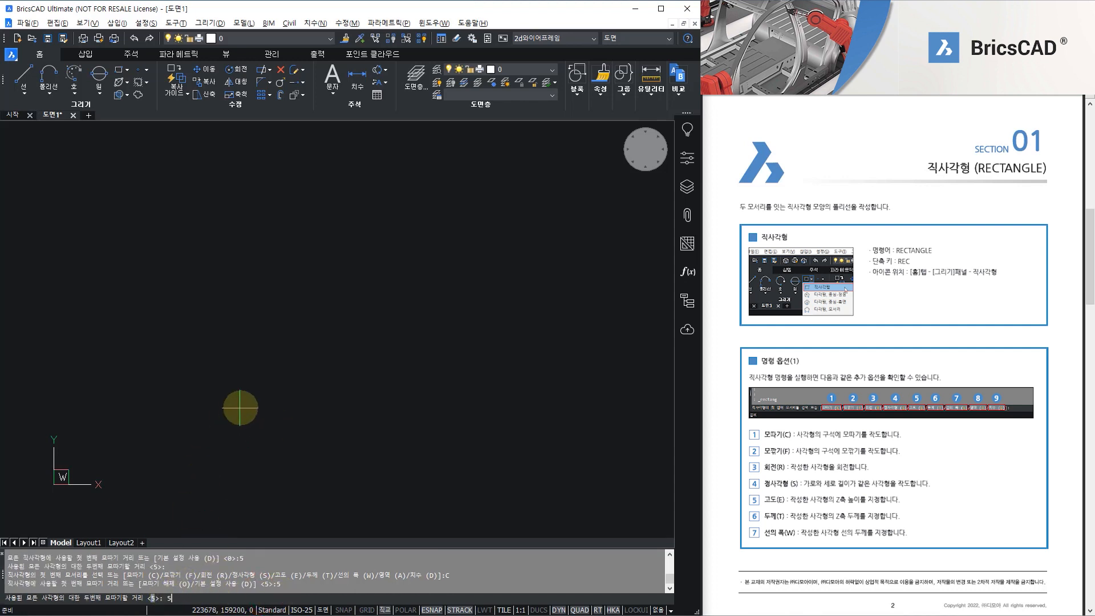
key(Return)
click(174, 424)
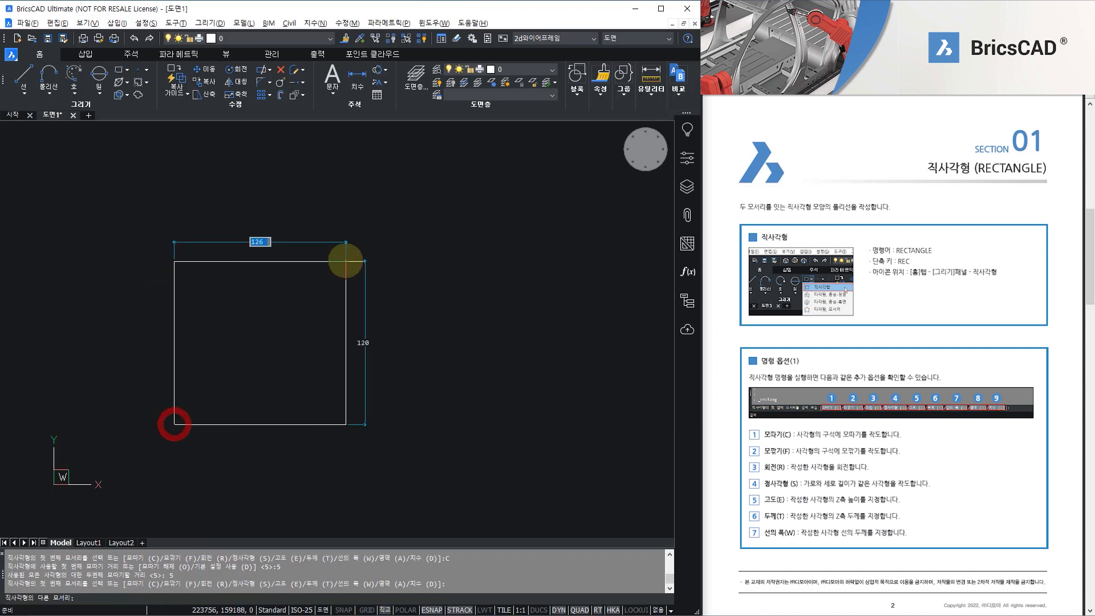
click(442, 238)
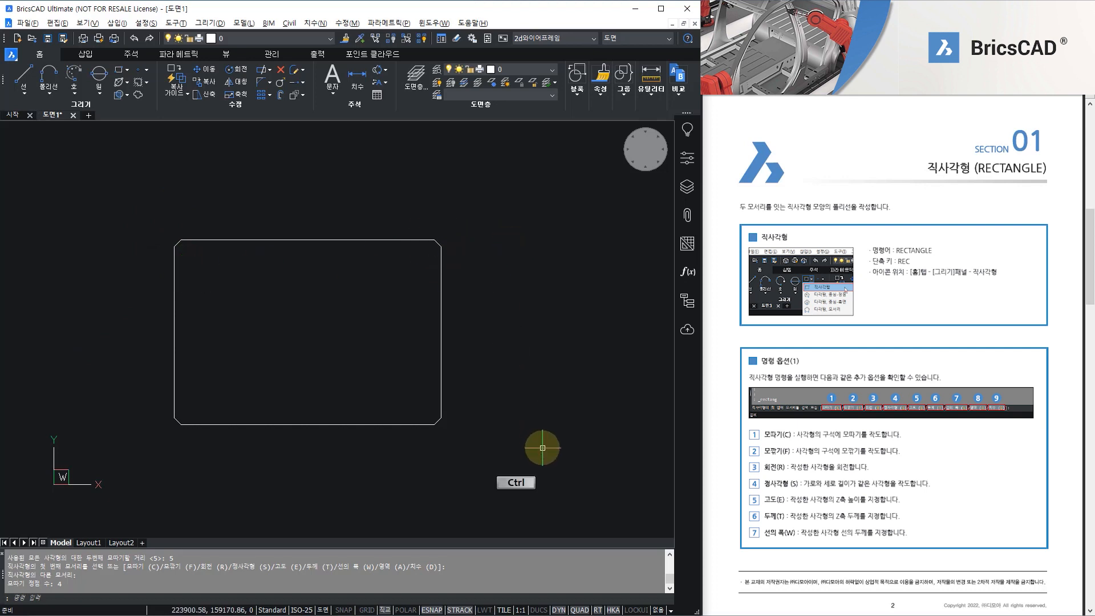
key(ctrl+z)
Reset the rectangle's chamfer distances to 0, draw a rectangle with corners filleted at radius 5, and erase it
key(Return)
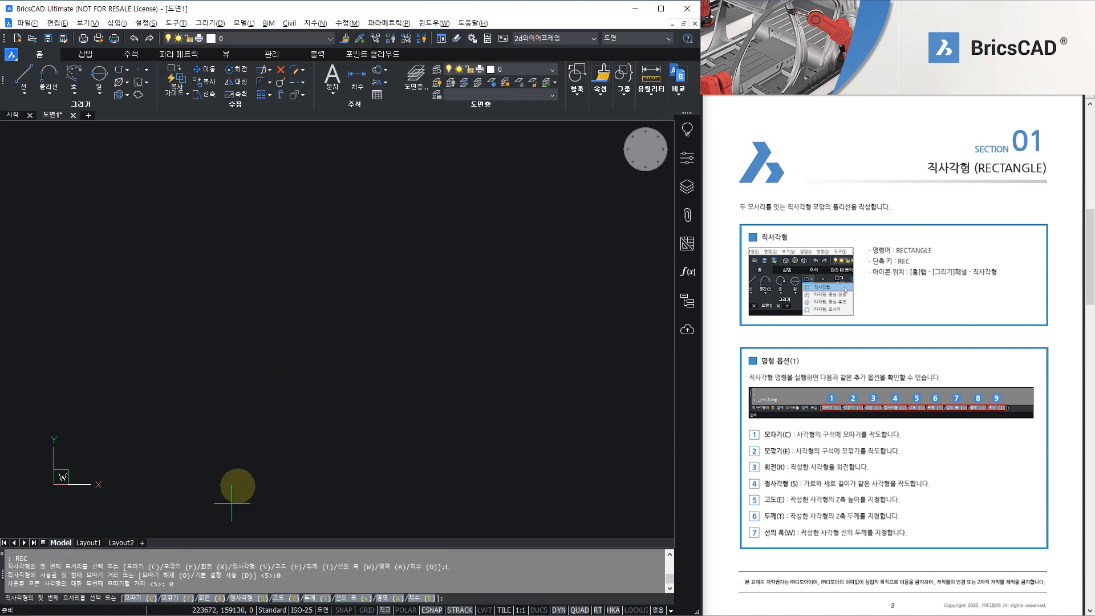
click(173, 599)
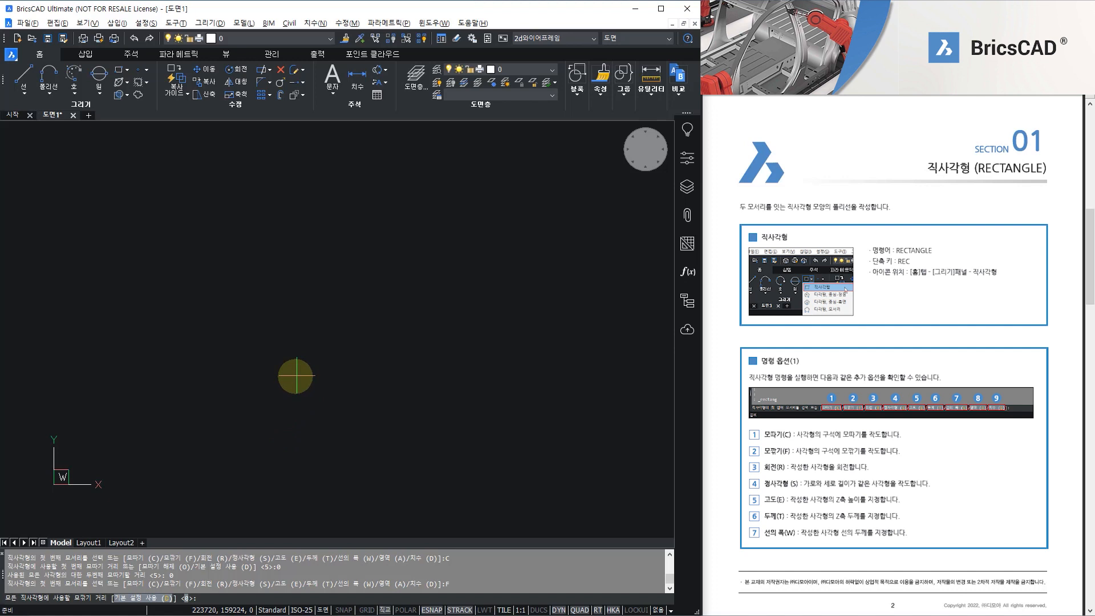
key(Return)
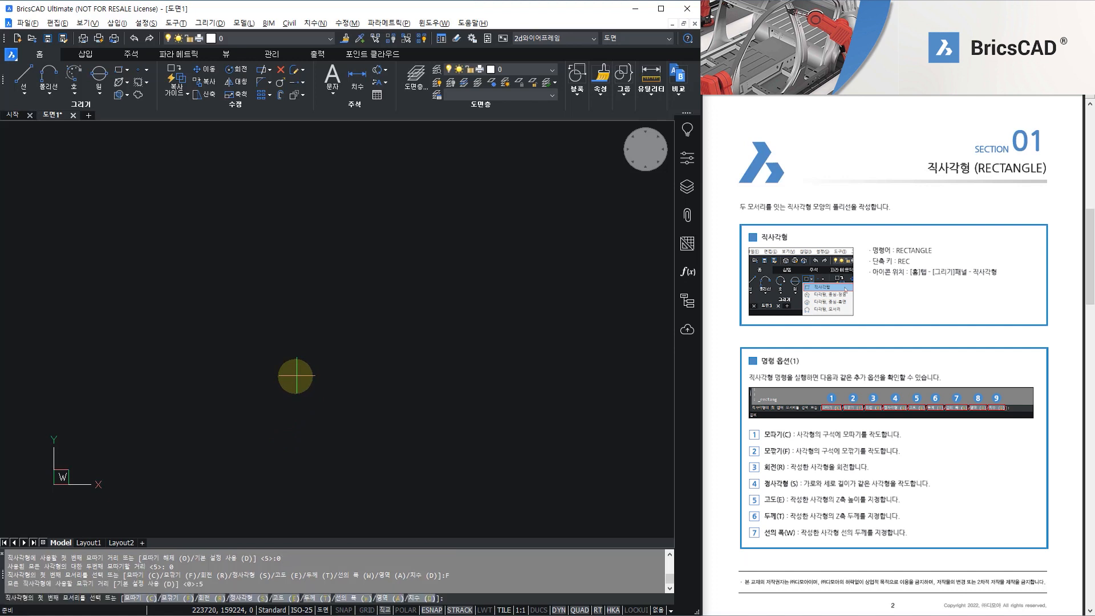
click(183, 410)
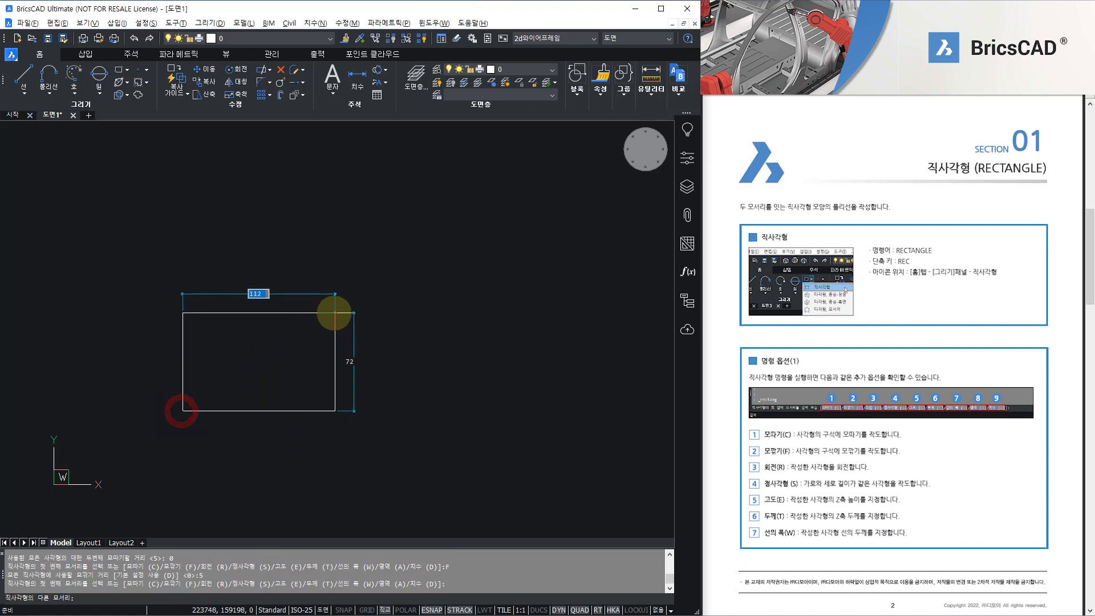
click(363, 297)
scroll(127, 354, up, 2)
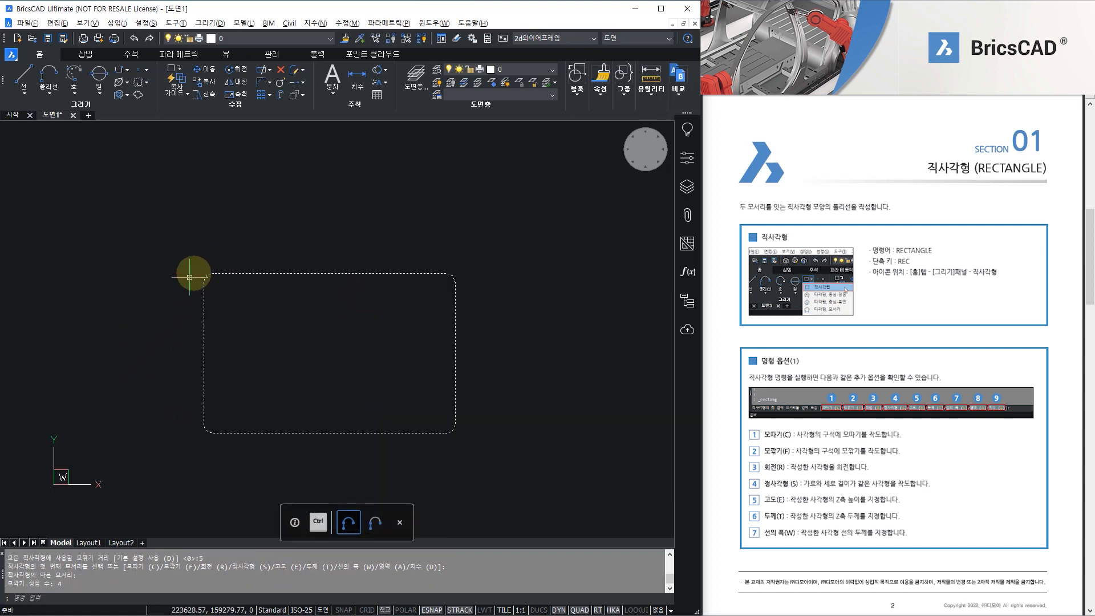
click(215, 434)
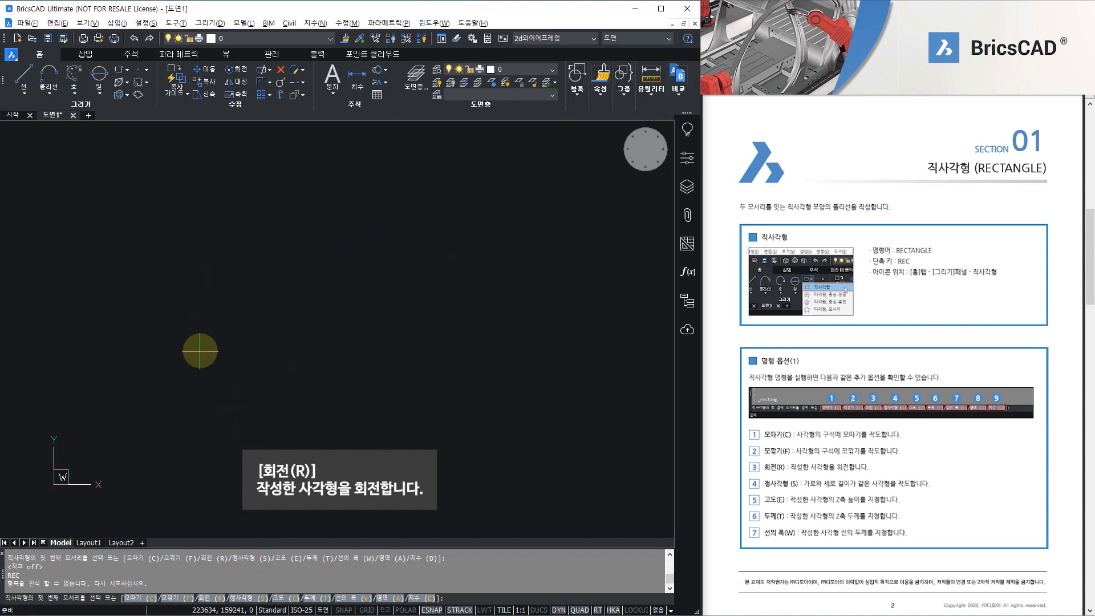
Draw a rectangle with the Rotation option, turned about 120° around its first corner, inspect it and erase it
click(205, 601)
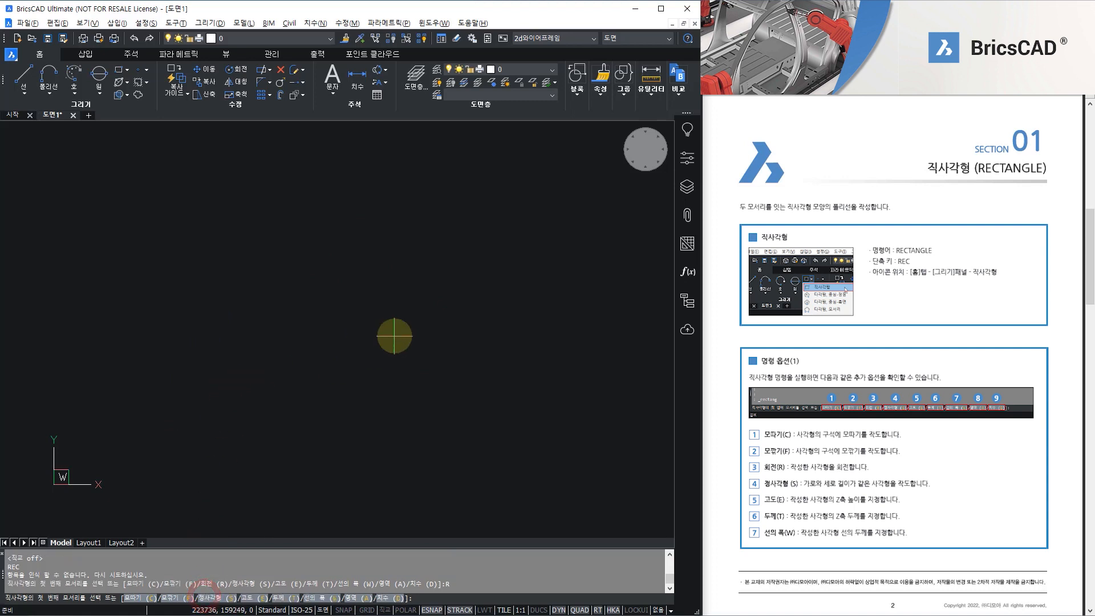
click(305, 406)
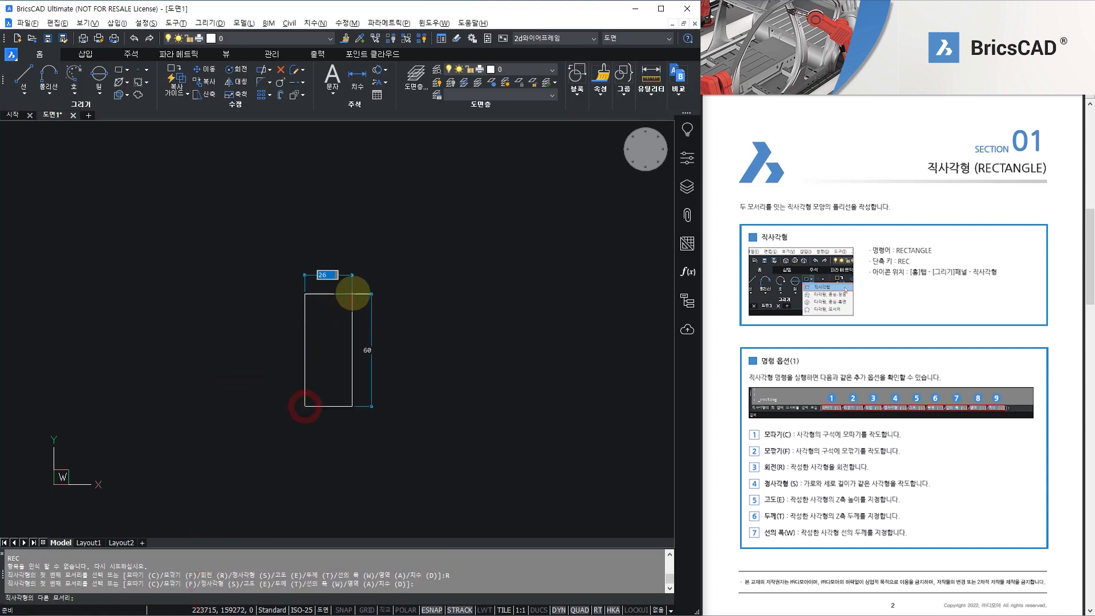
click(480, 298)
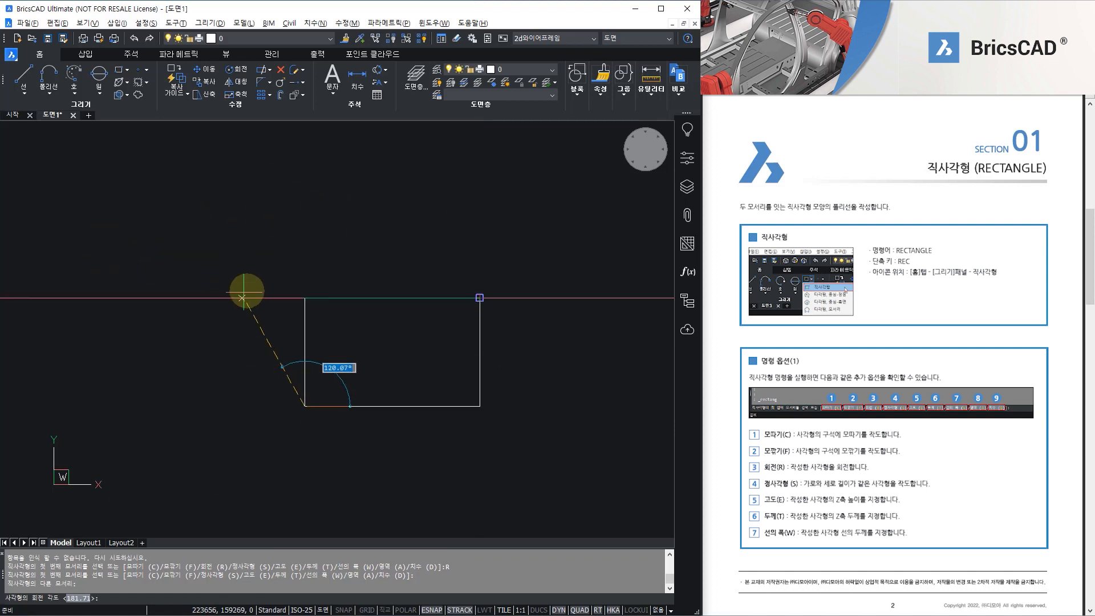
click(221, 261)
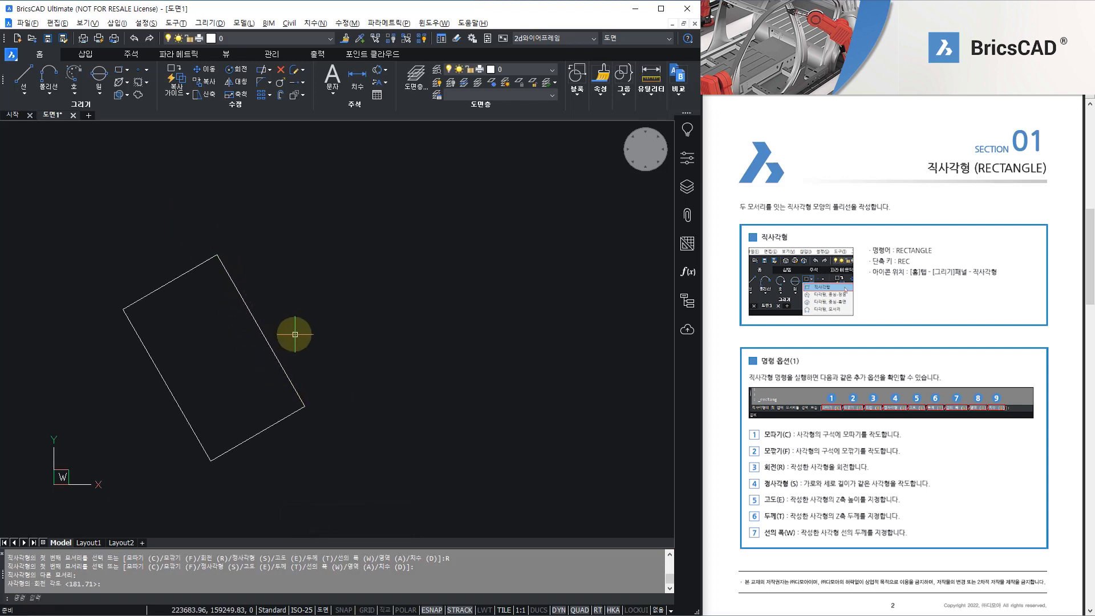
middle_drag(293, 330, 403, 313)
scroll(393, 310, up, 1)
scroll(379, 302, down, 1)
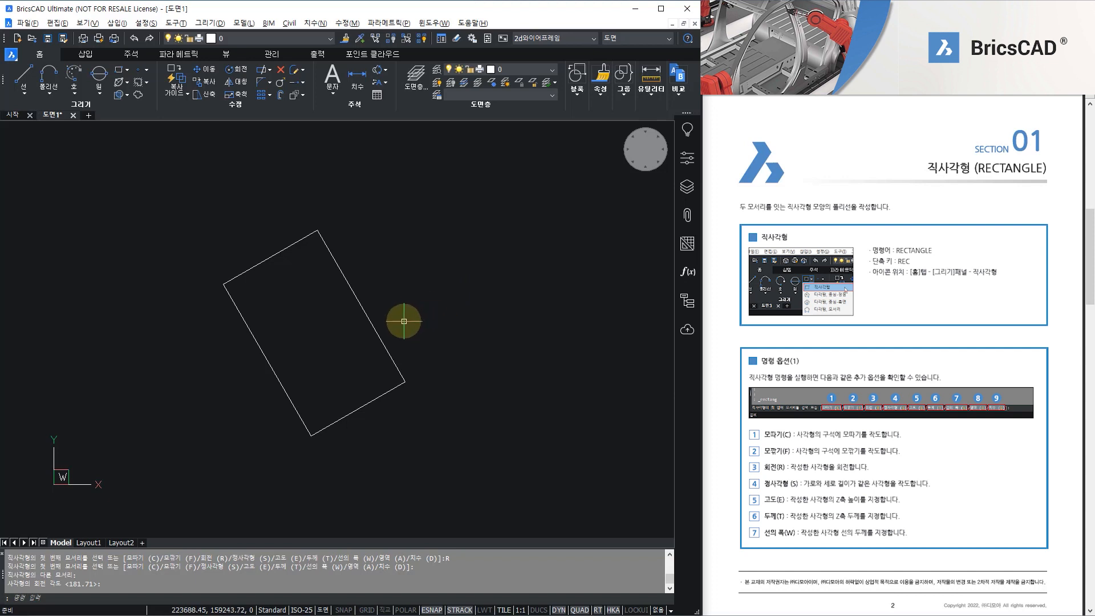
key(Escape)
middle_drag(379, 308, 369, 301)
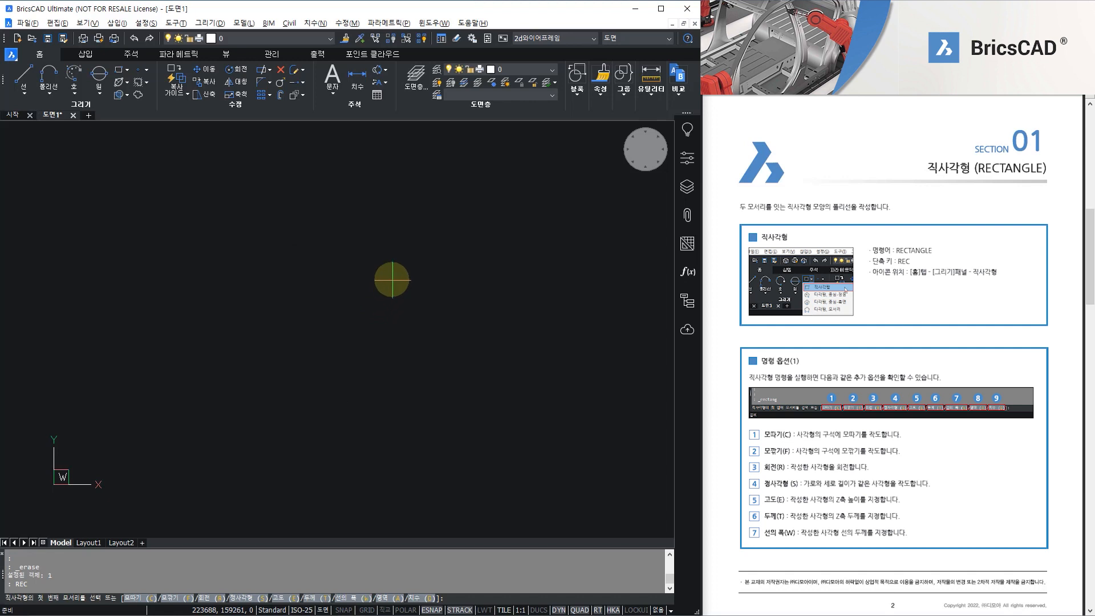
Draw an upright square with a side length of 100 using the Rectangle command's Square option and ortho mode
click(254, 598)
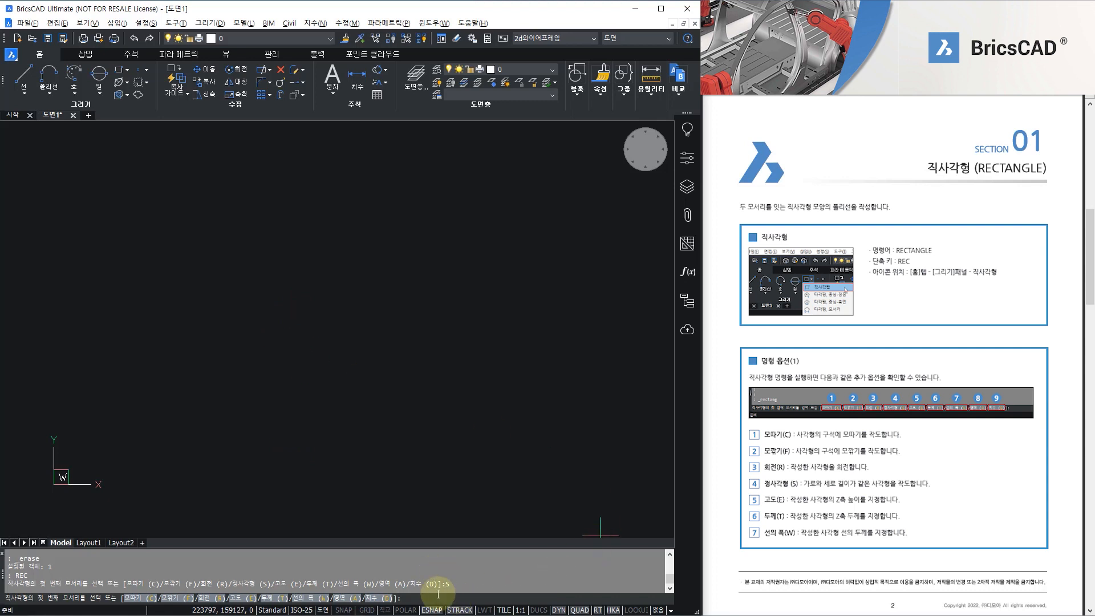
click(276, 412)
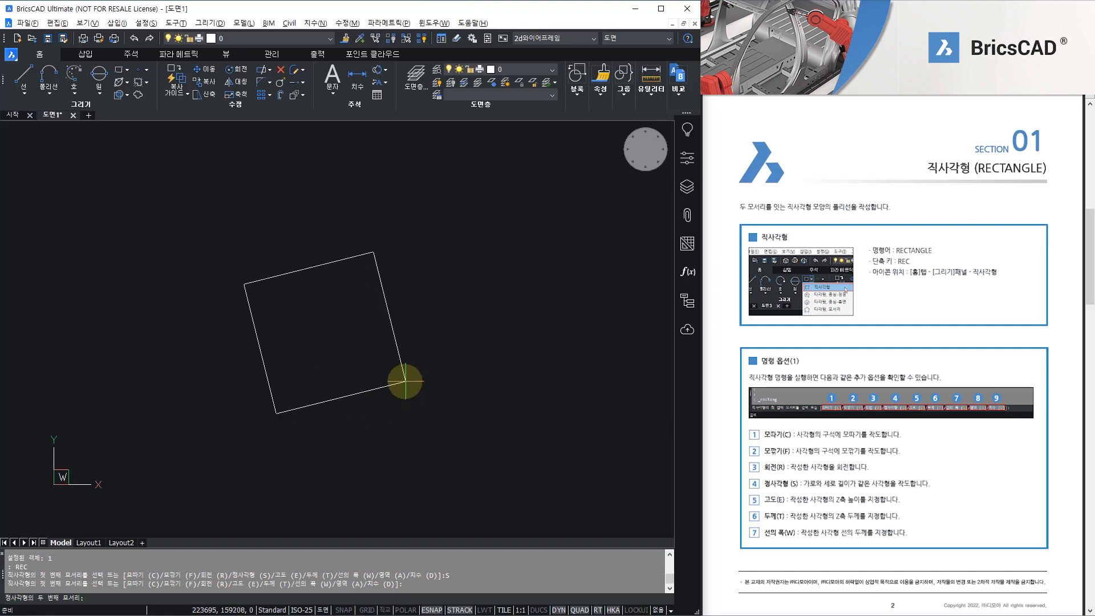
key(F8)
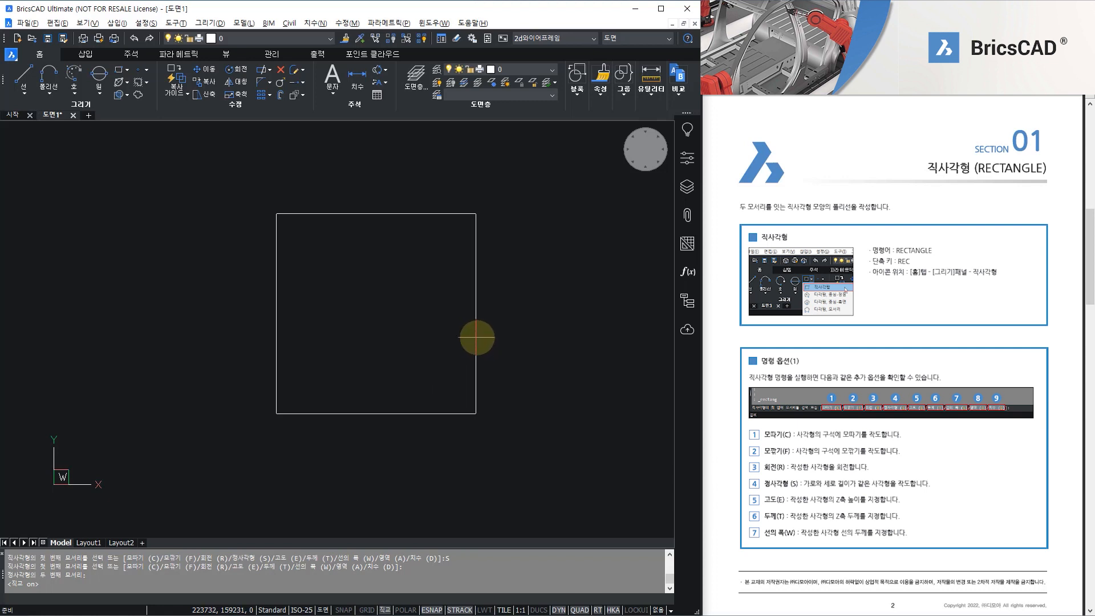
key(Return)
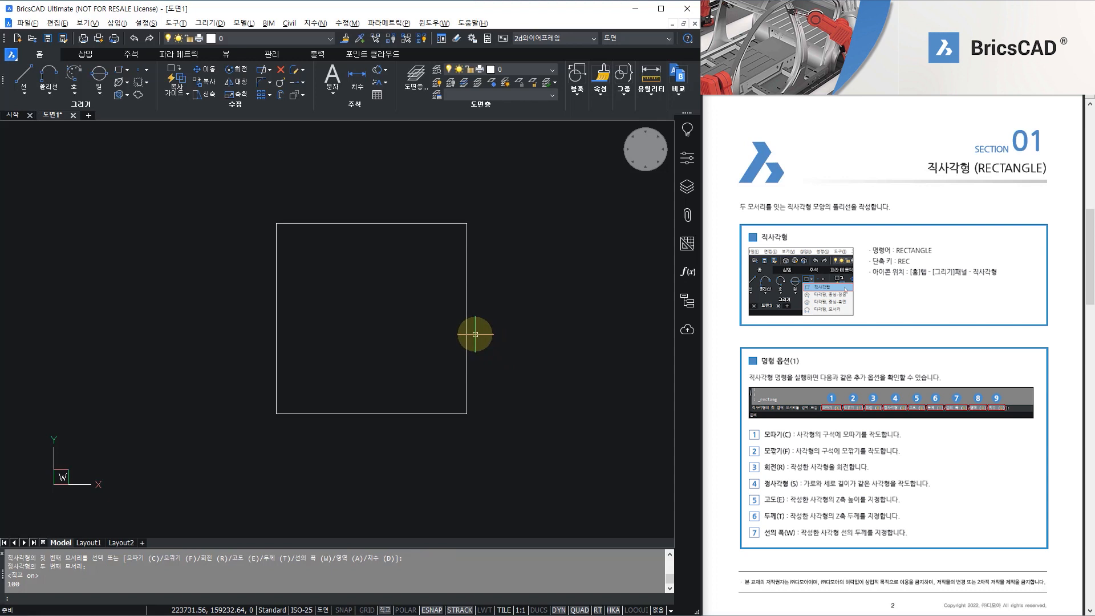
Draw a rectangle with a line width of 5 to the right of the square and inspect it
text(REC)
key(Return)
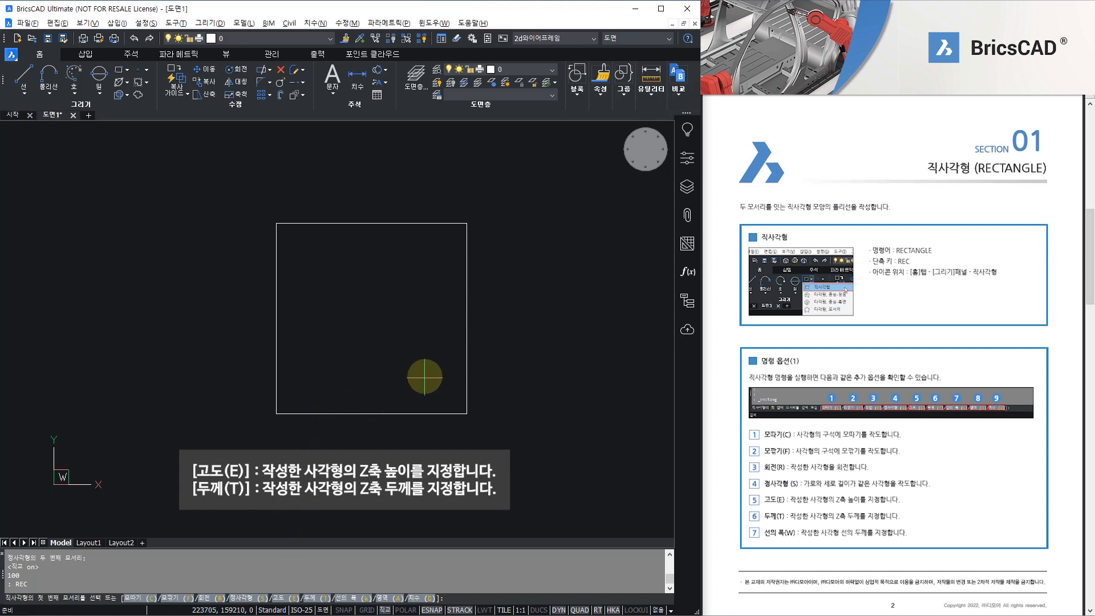
click(354, 598)
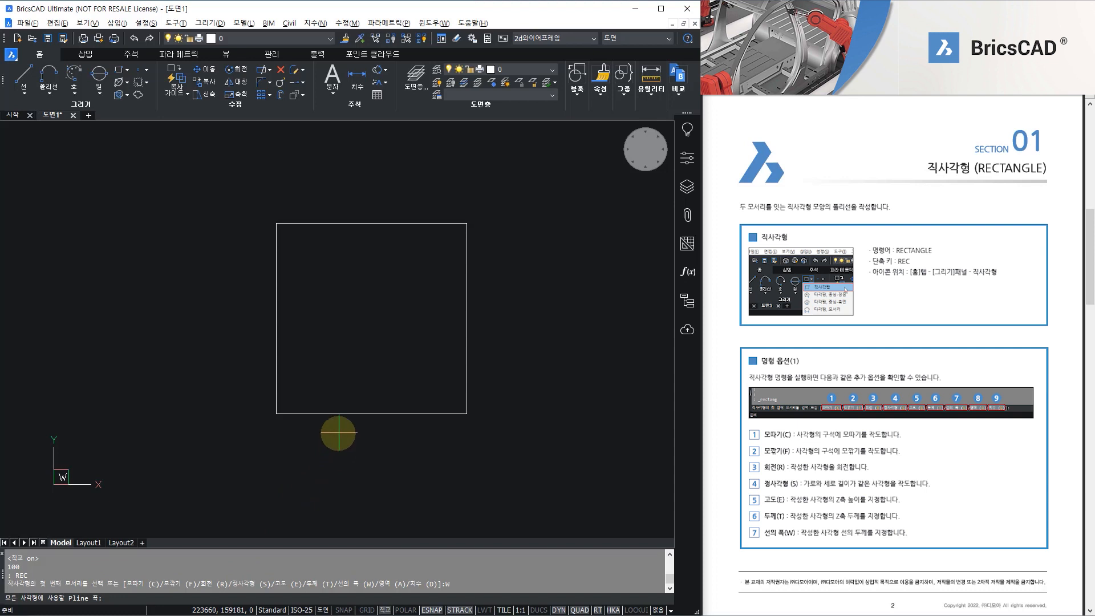
text(5)
key(Return)
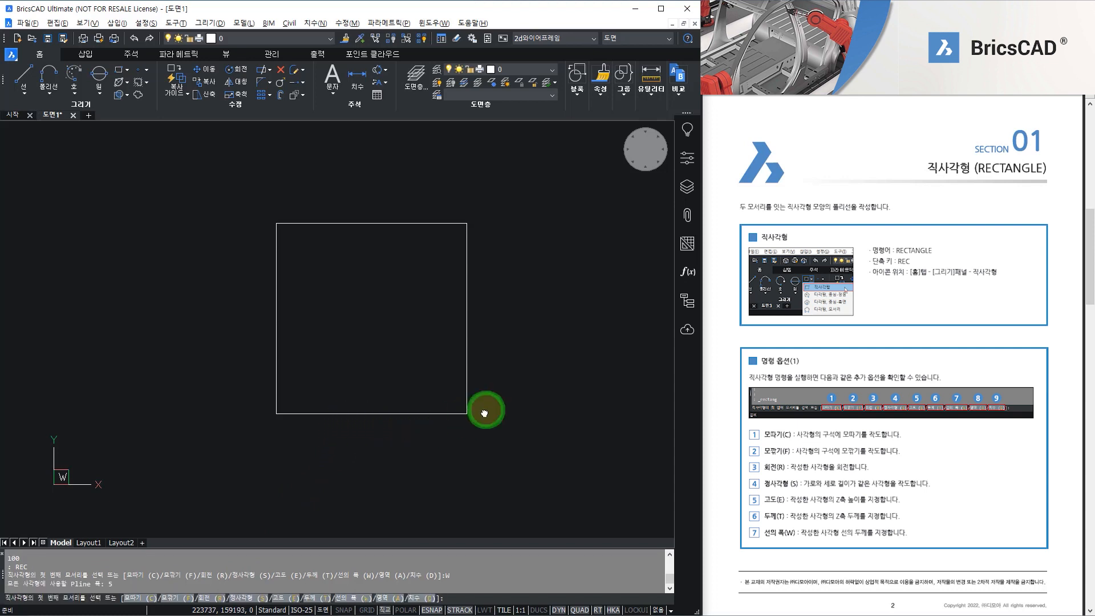
middle_drag(487, 411, 169, 428)
middle_drag(241, 447, 205, 440)
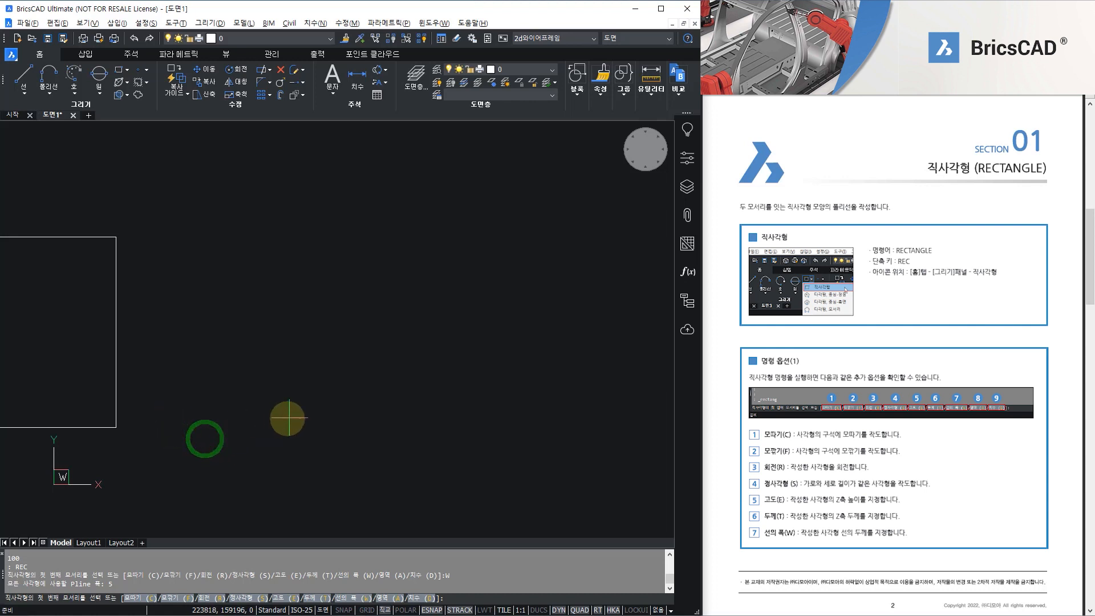
click(289, 418)
click(526, 264)
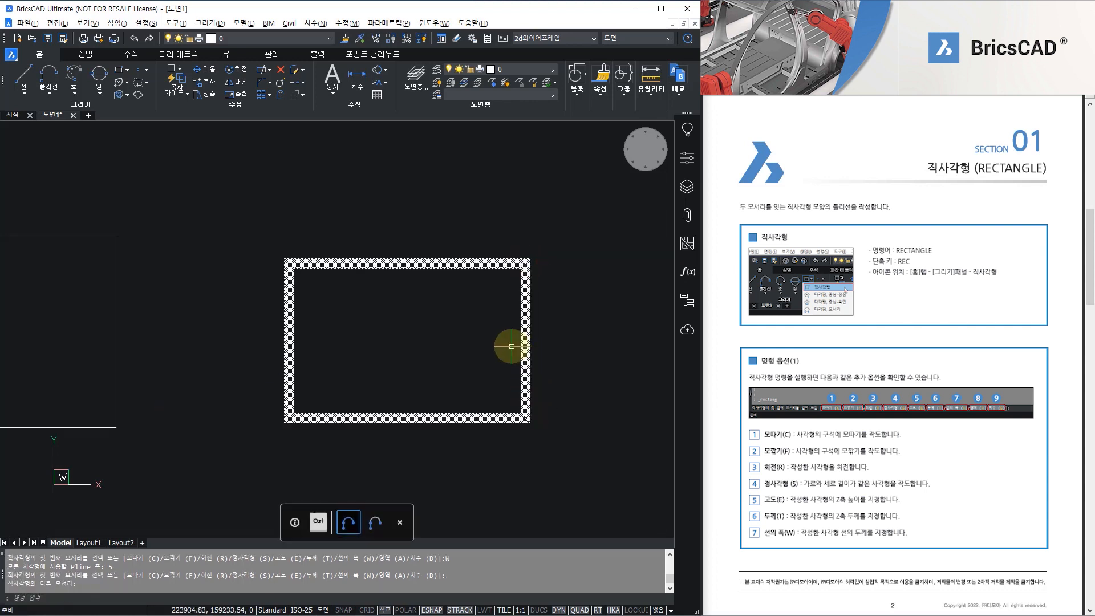
click(535, 350)
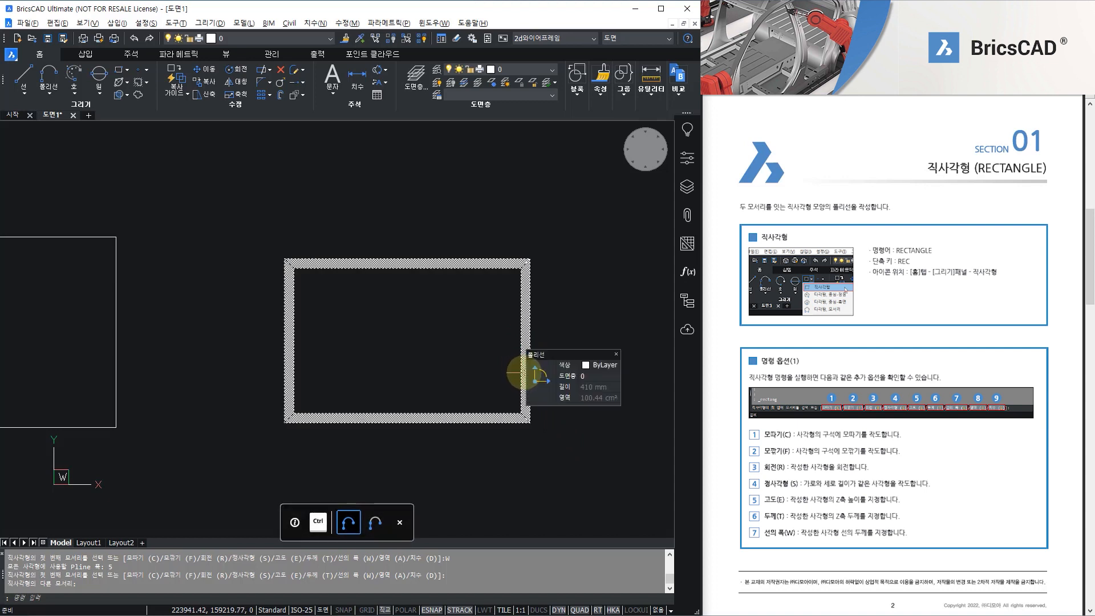
key(Escape)
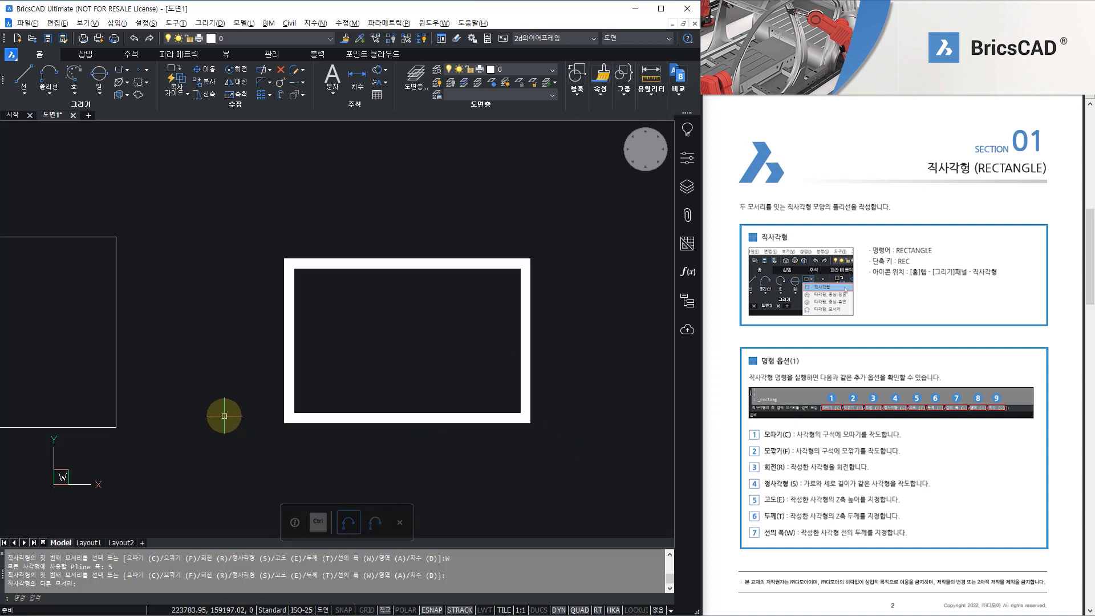
Start another rectangle and return its line width to the default setting
text(REC)
key(Return)
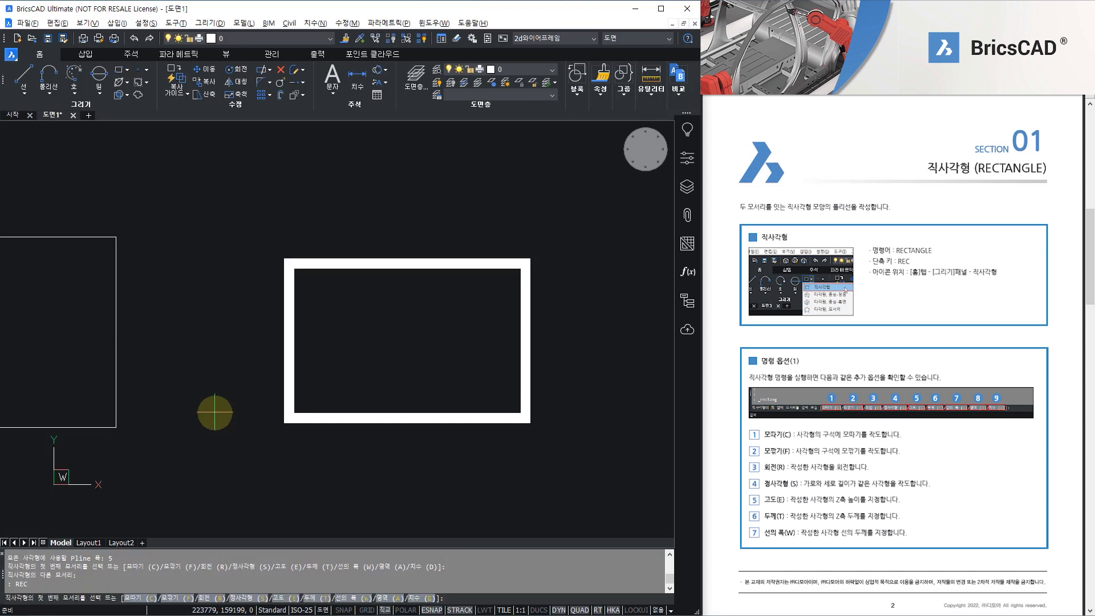
click(353, 599)
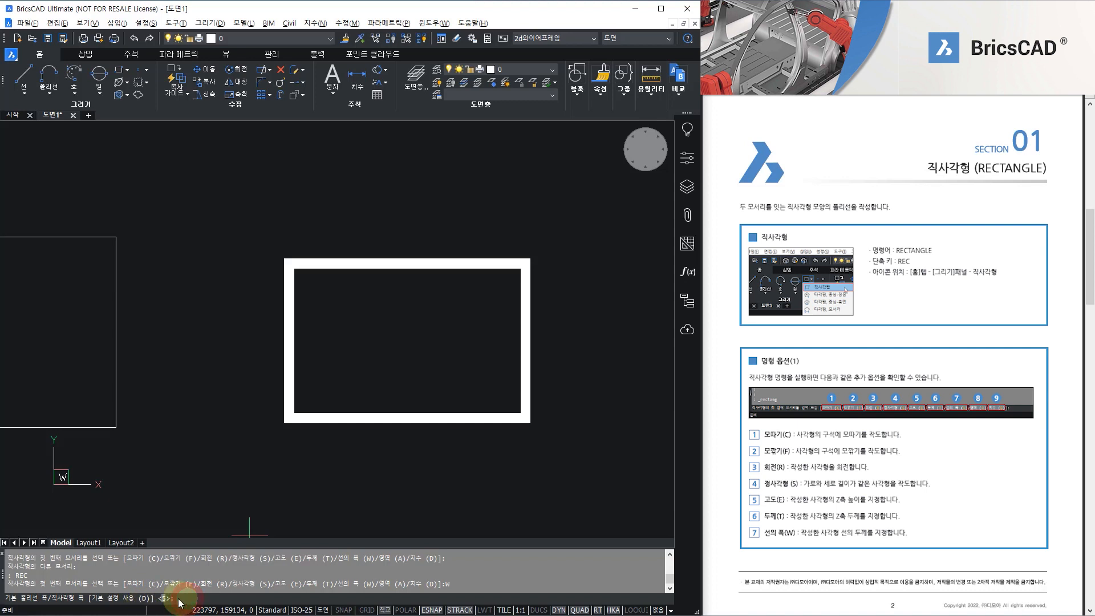
text(D)
key(Return)
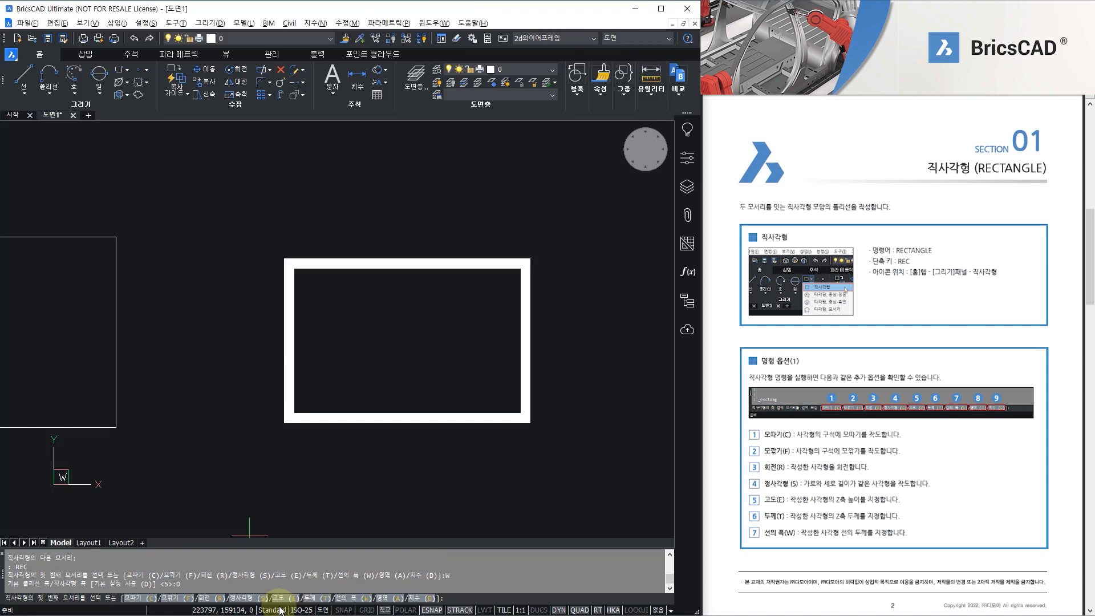
Draw a rectangle by area to the right of the thick-lined one, with area 120 and length 30, and inspect it
scroll(917, 479, down, 12)
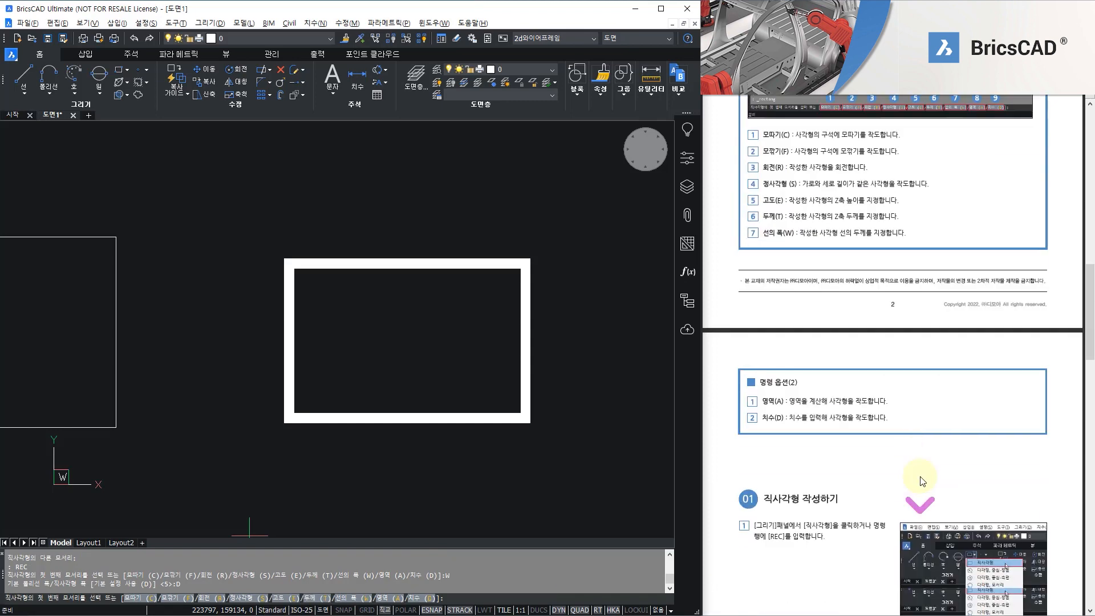
scroll(920, 479, up, 2)
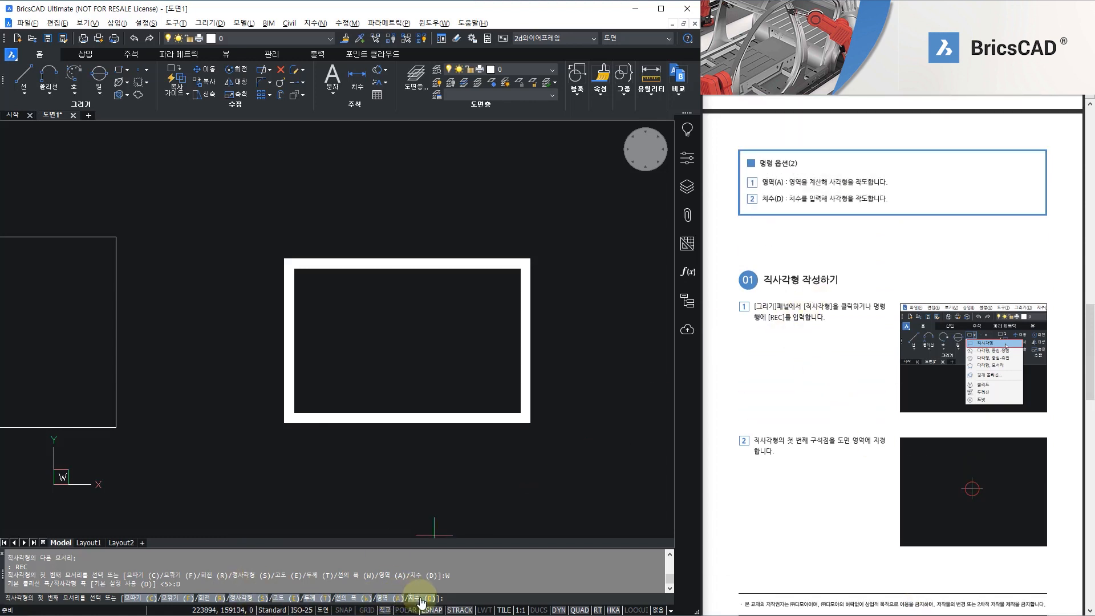
scroll(281, 462, down, 3)
middle_drag(521, 447, 379, 416)
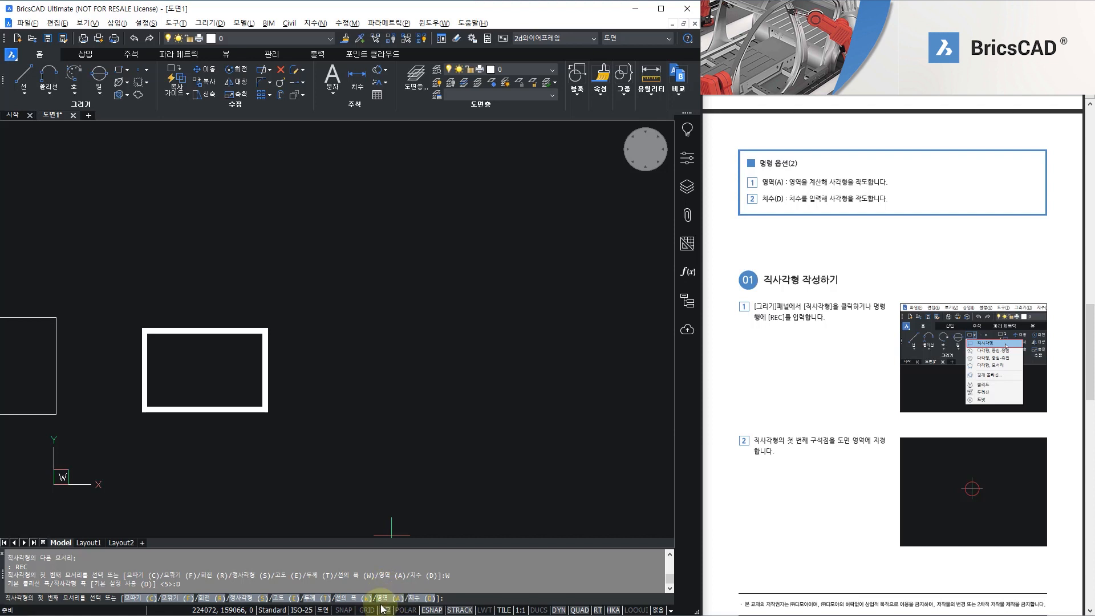
click(382, 598)
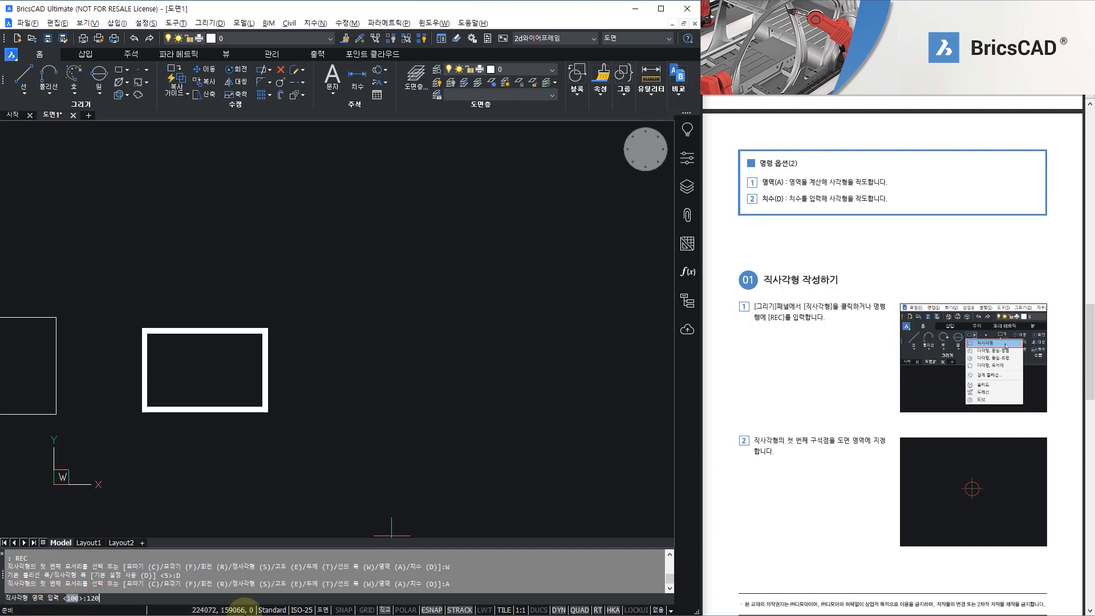
text(120)
key(Return)
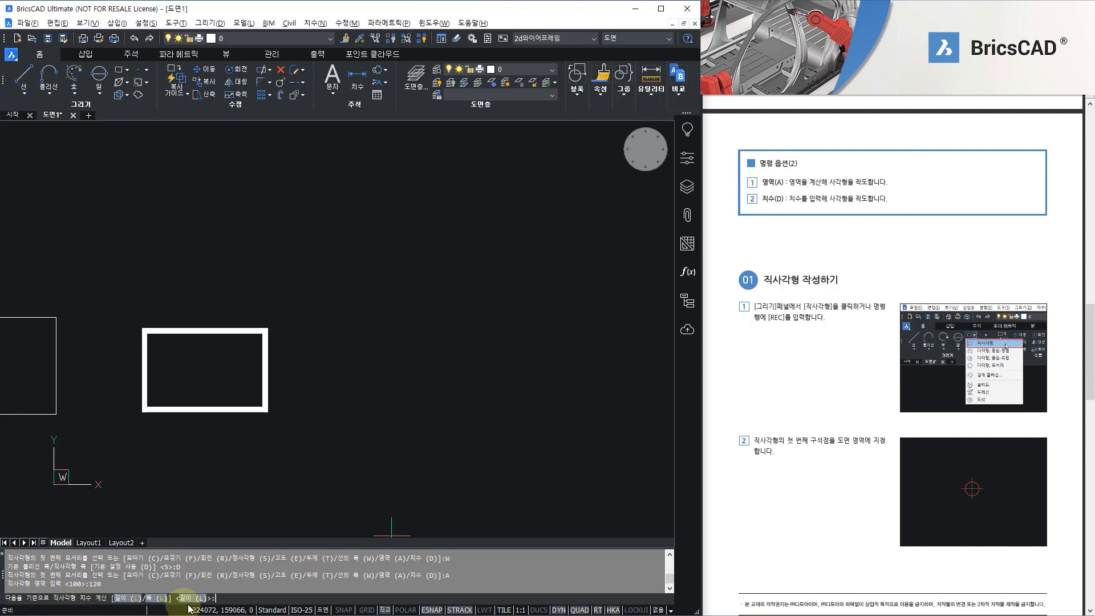
click(122, 597)
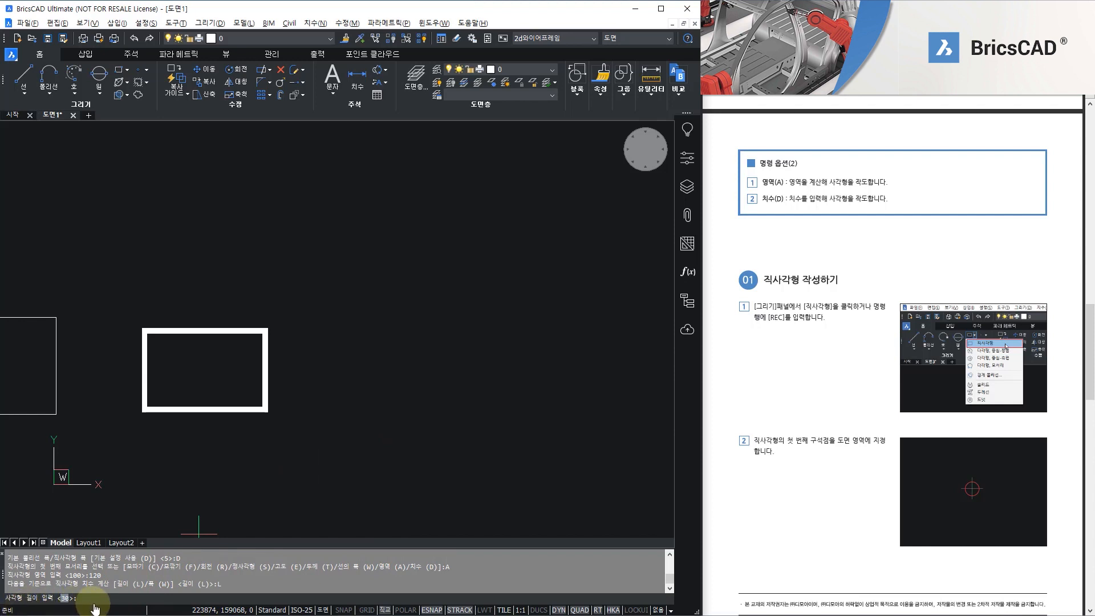
text(30)
key(Return)
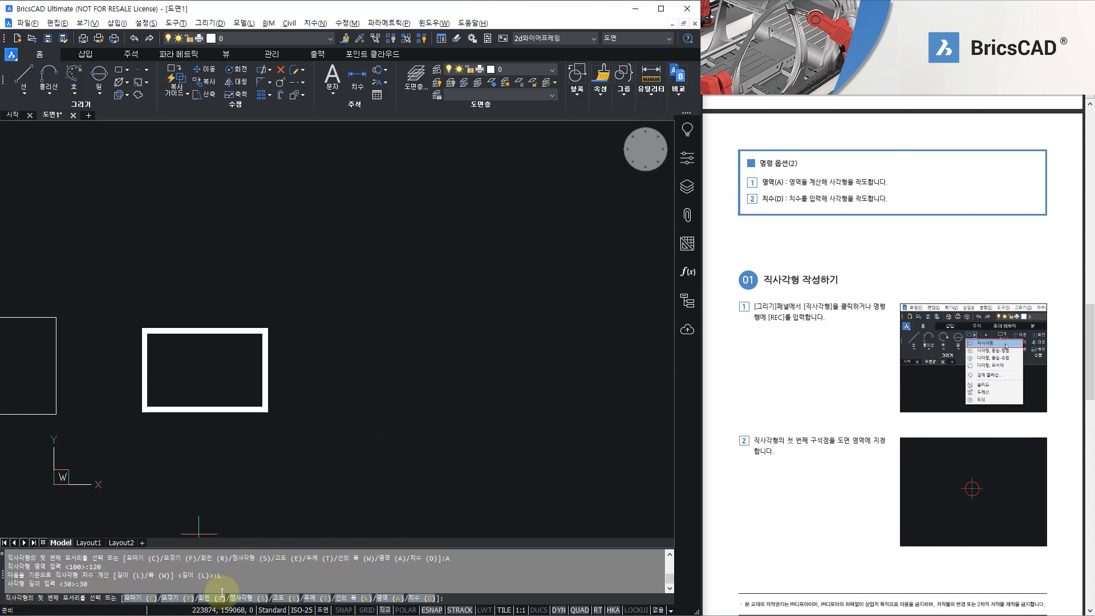
click(382, 414)
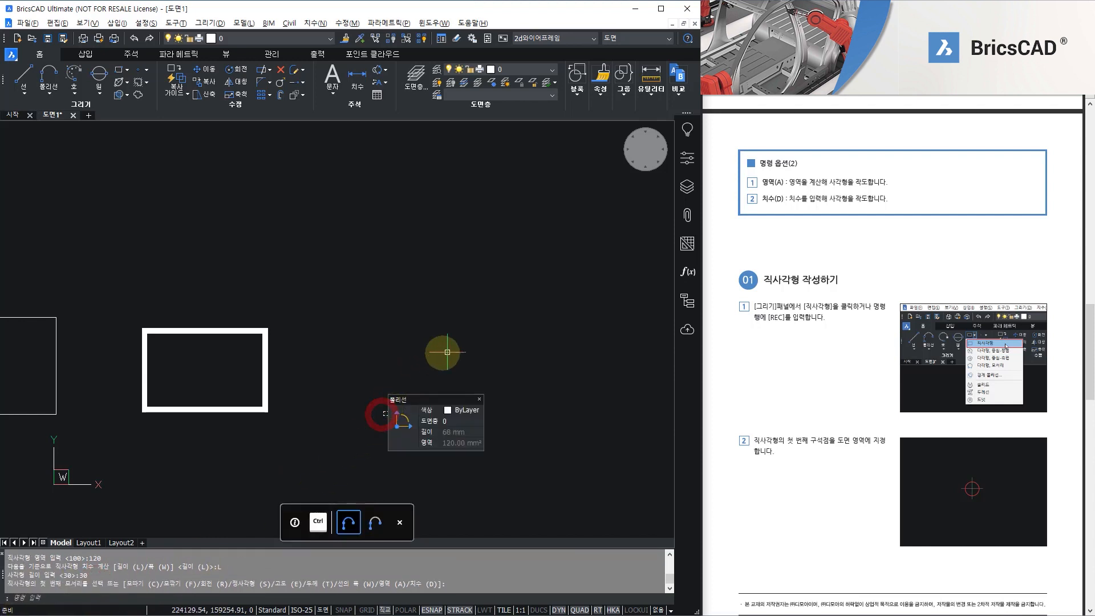
scroll(360, 433, up, 8)
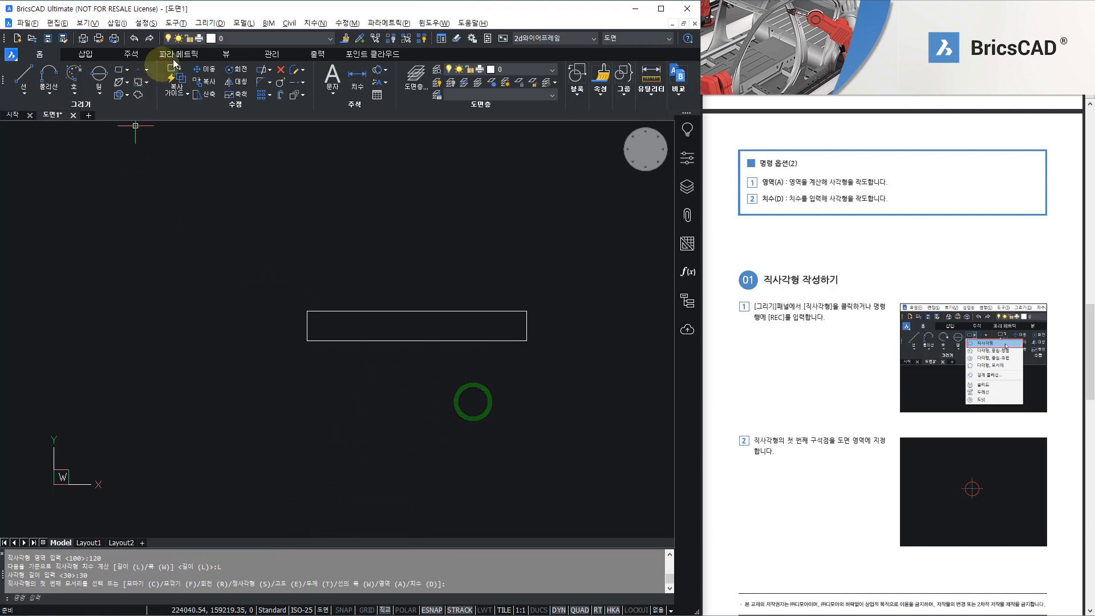
Dimension the length of the rectangle drawn by area, placing the dimension below its lower edge
click(357, 74)
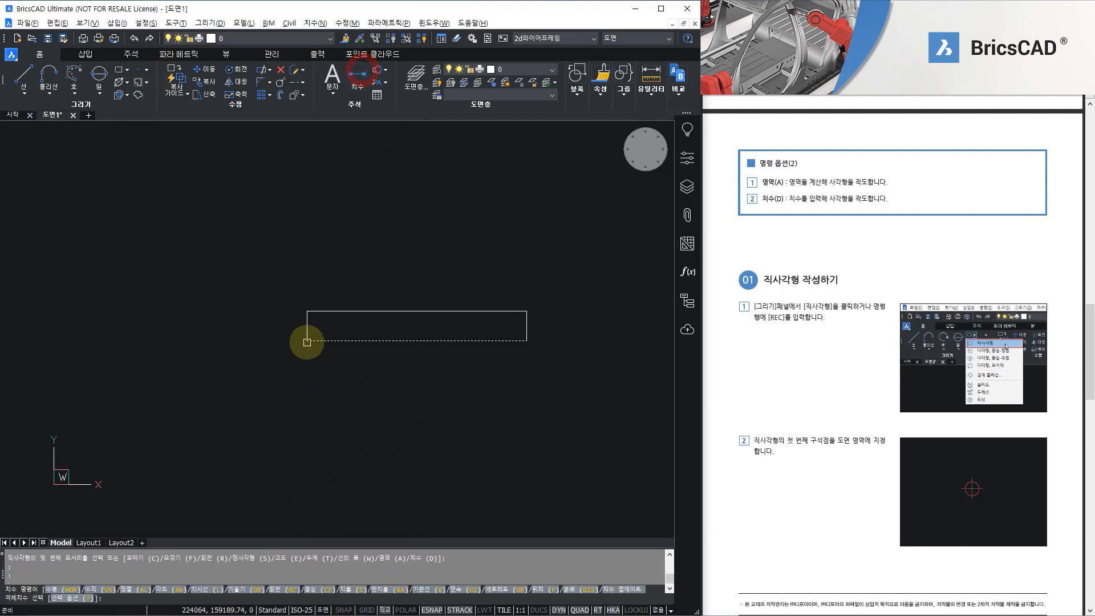
click(307, 341)
click(385, 393)
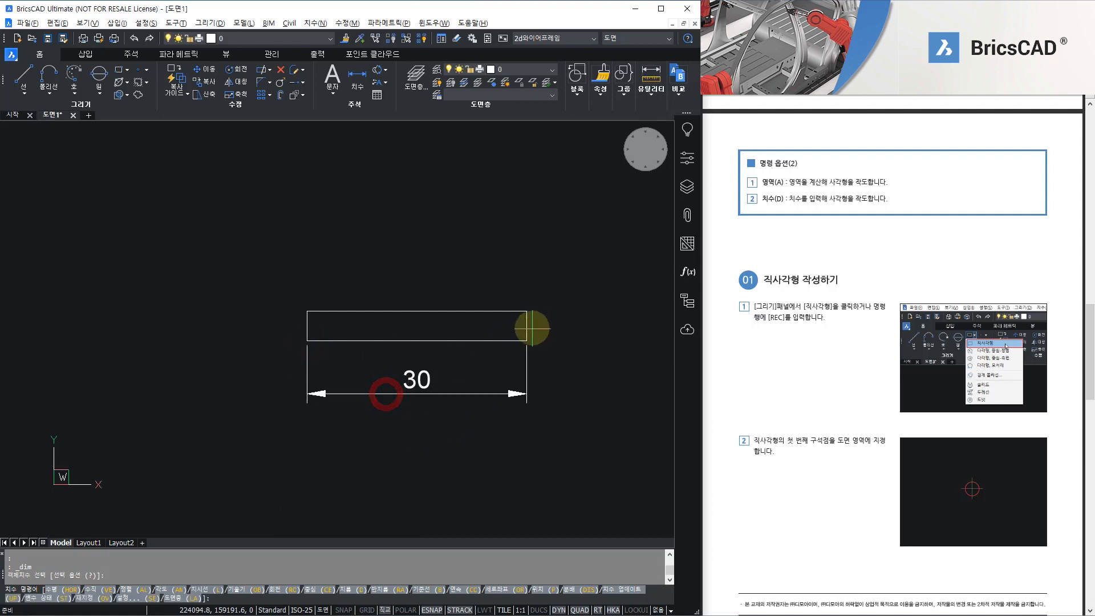
Add a linear dimension for the height of the same rectangle, placed beside its right edge
click(386, 71)
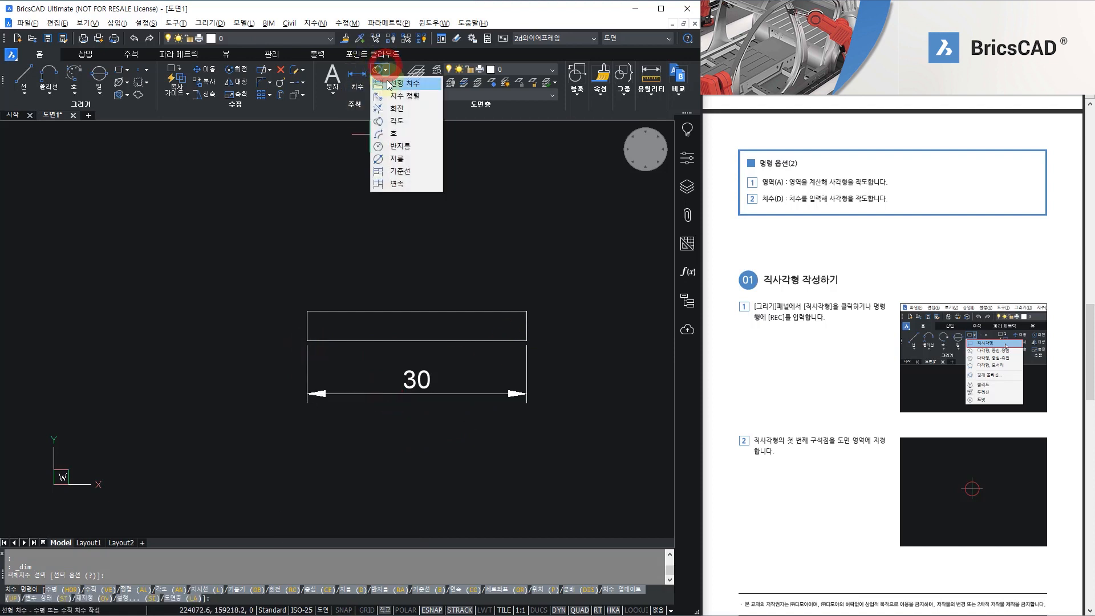
click(391, 80)
click(525, 311)
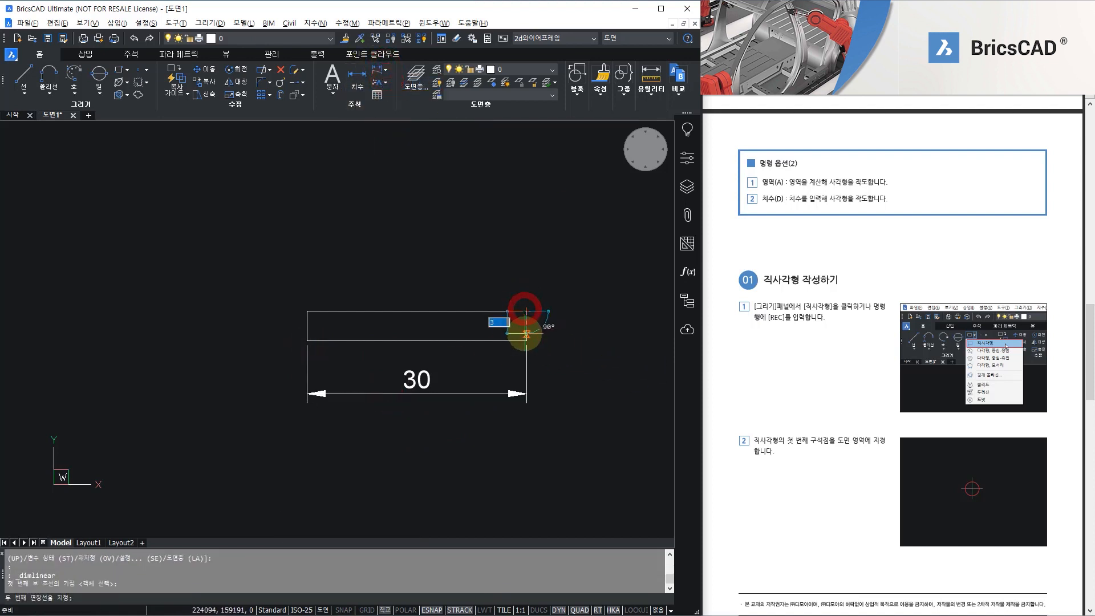
click(525, 341)
click(586, 332)
middle_drag(573, 496, 470, 475)
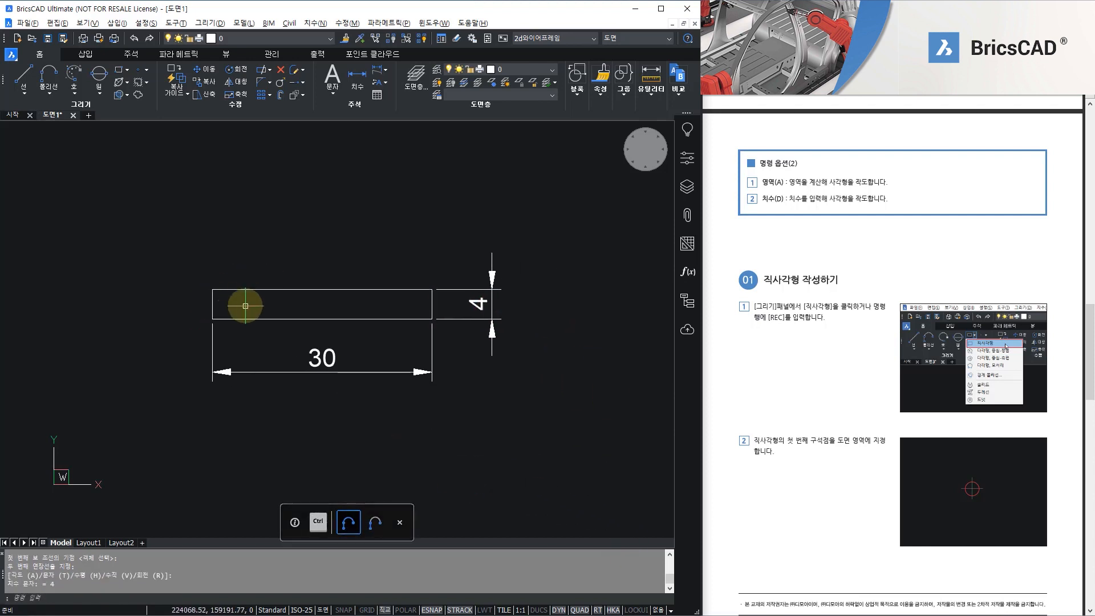
mouse_move(432, 313)
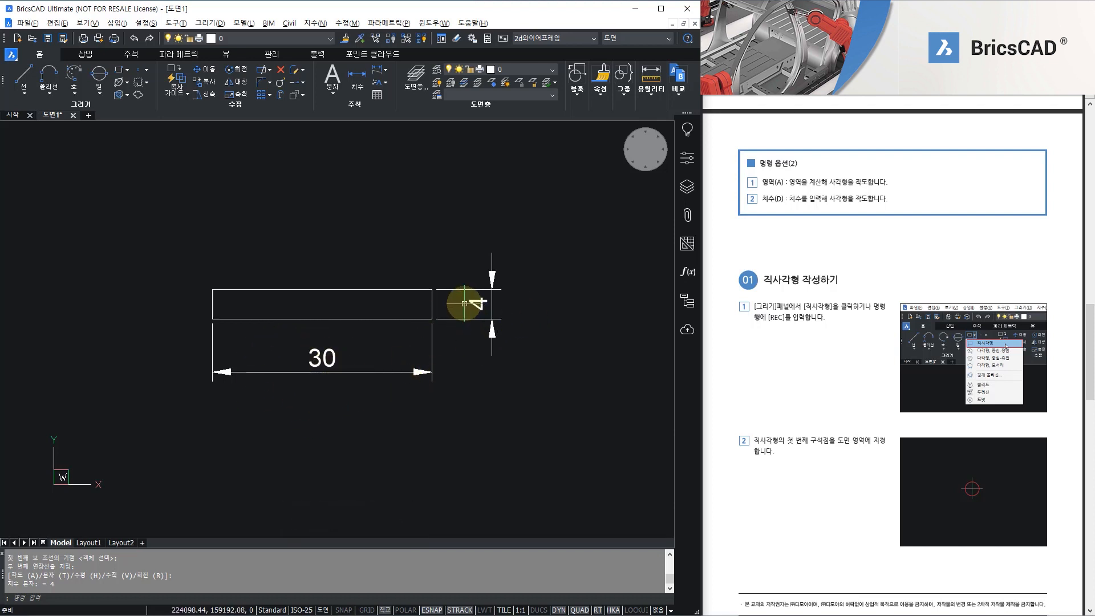
mouse_move(494, 345)
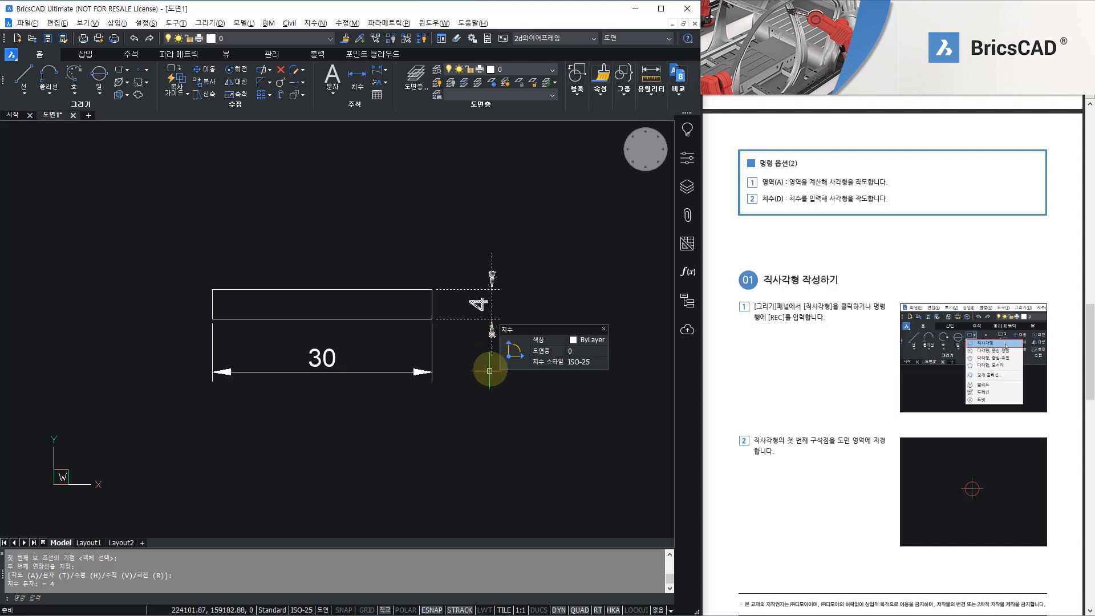
Start a new rectangle with the Dimensions option, setting its length to 40 and its width to 10
scroll(399, 443, down, 2)
middle_drag(379, 447, 388, 345)
key(Escape)
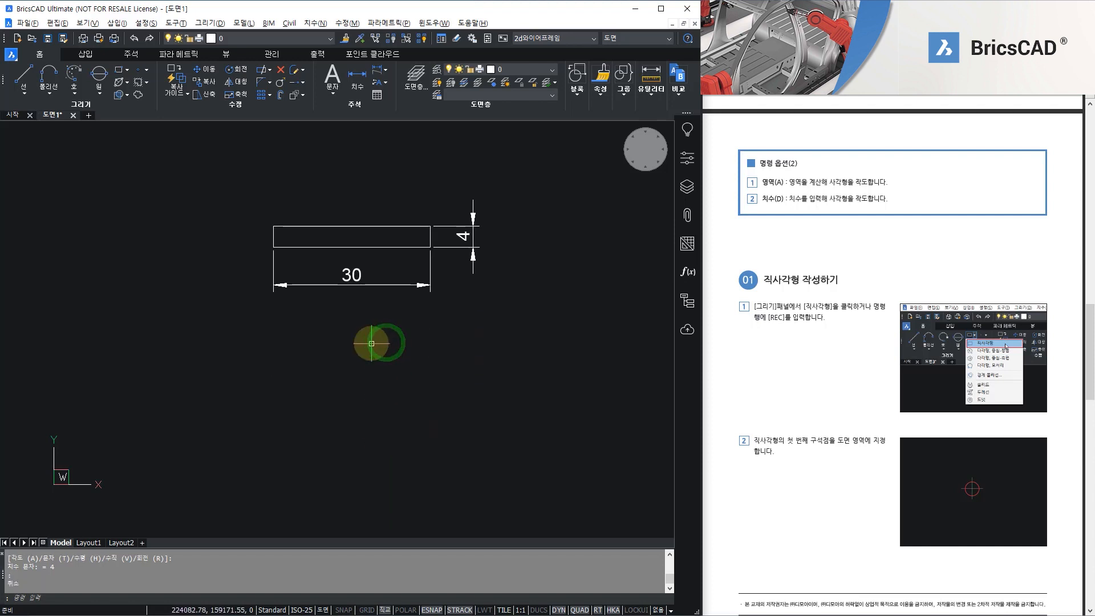
text(REC)
key(Return)
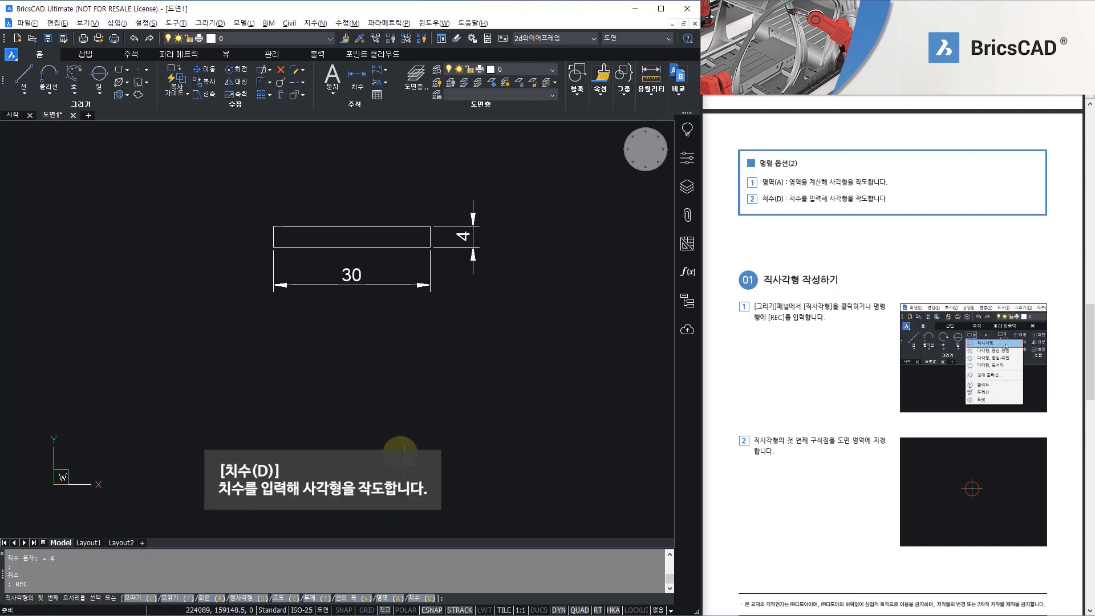
click(425, 600)
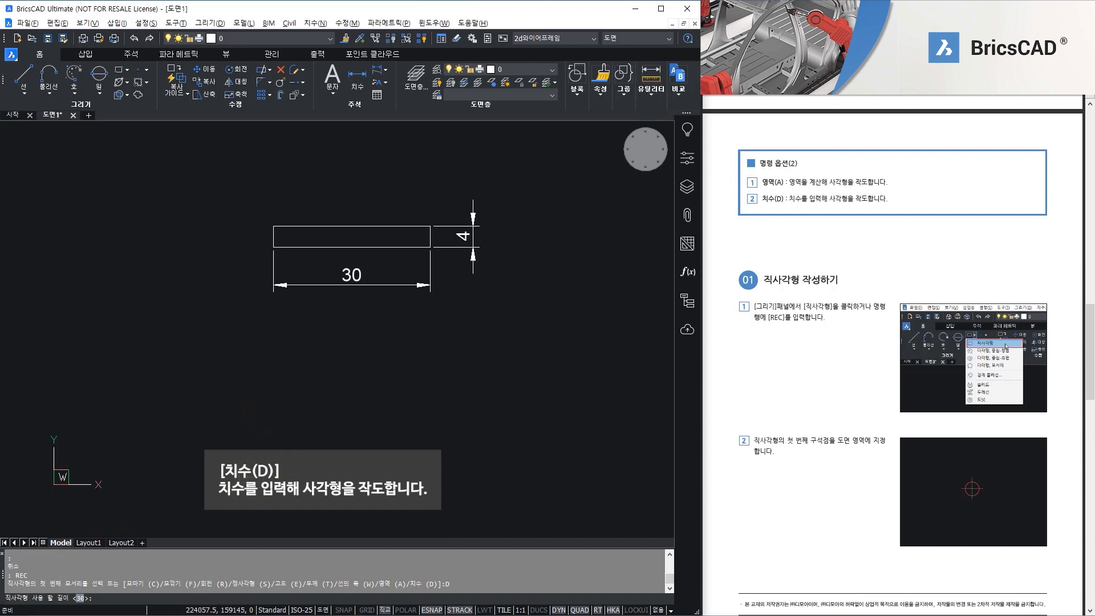
click(98, 598)
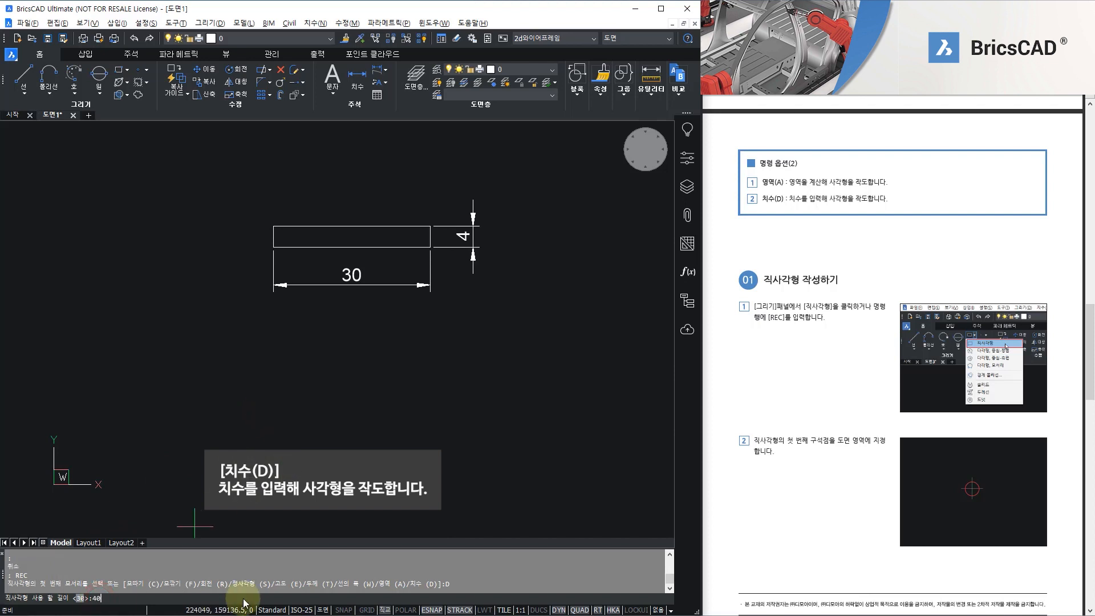
text(40)
key(Return)
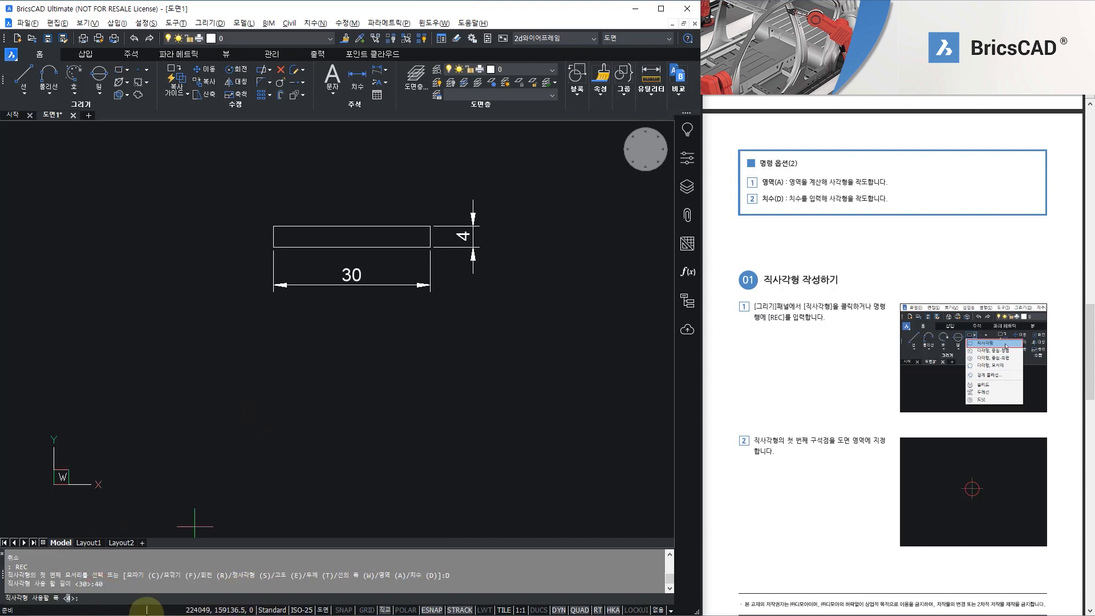
text(10)
key(Return)
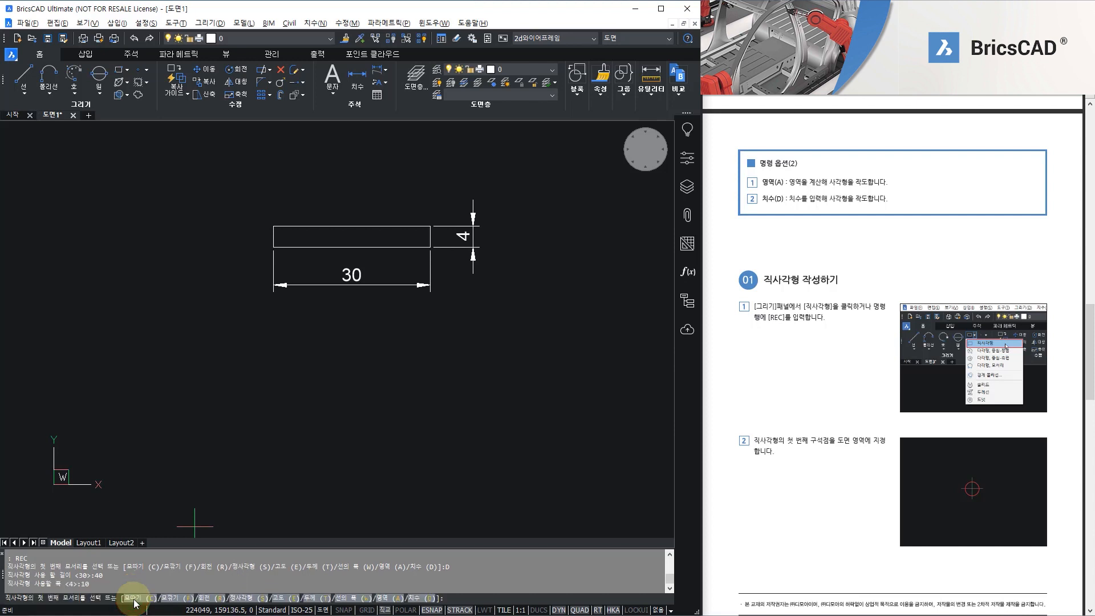
Place the 40 by 10 rectangle in the gap between the thick-lined rectangle and the dimensioned one
scroll(290, 494, down, 4)
scroll(212, 438, up, 2)
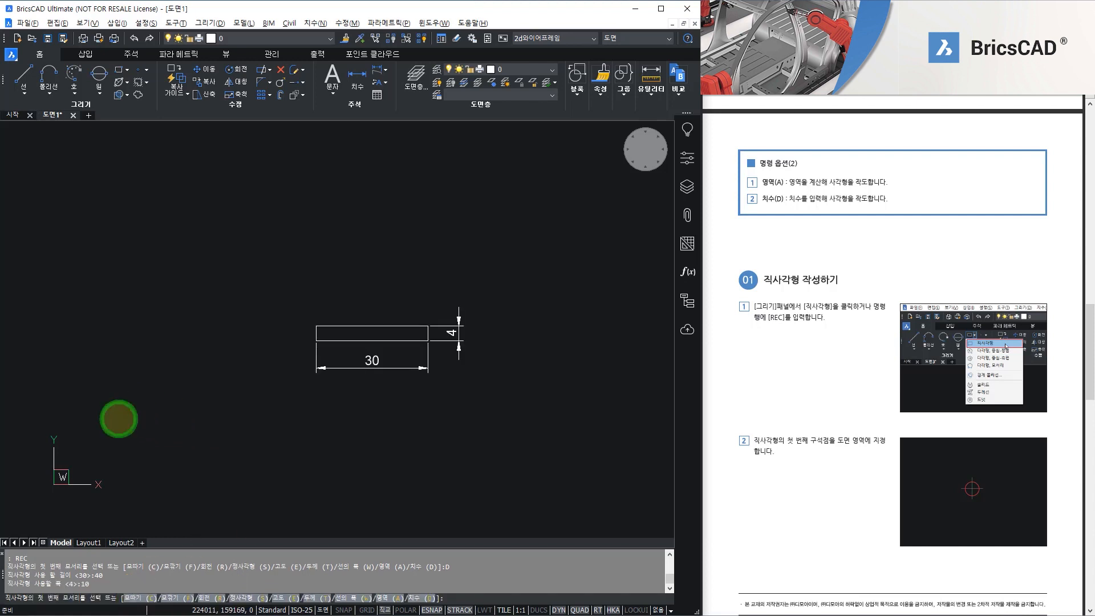
middle_drag(119, 418, 299, 425)
click(220, 365)
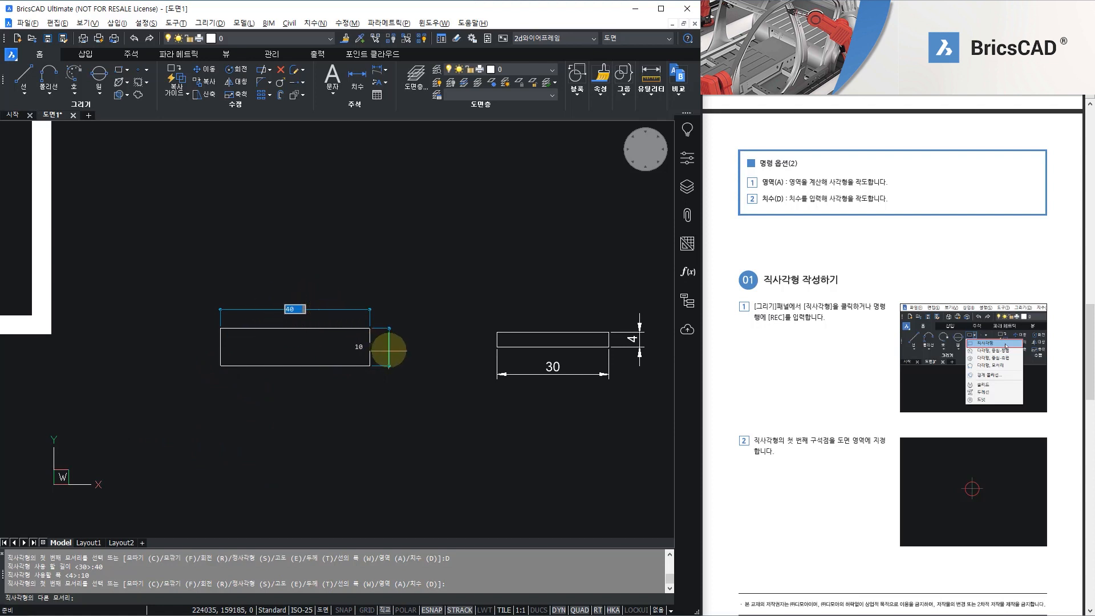
click(335, 312)
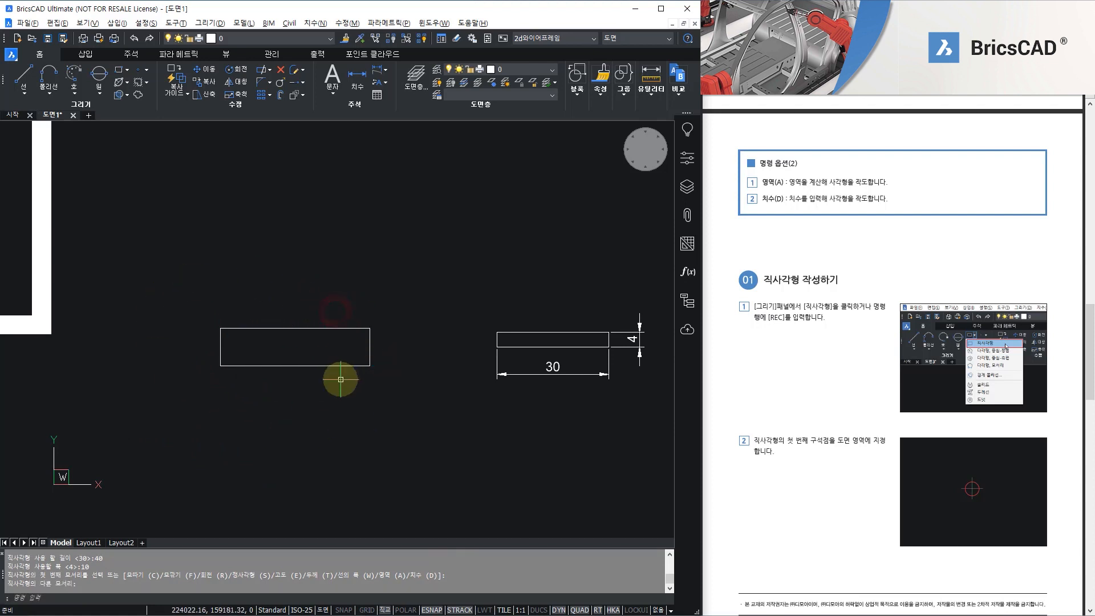
Erase the thick-lined rectangle, both thin rectangles and their dimensions with one selection window
scroll(432, 384, down, 3)
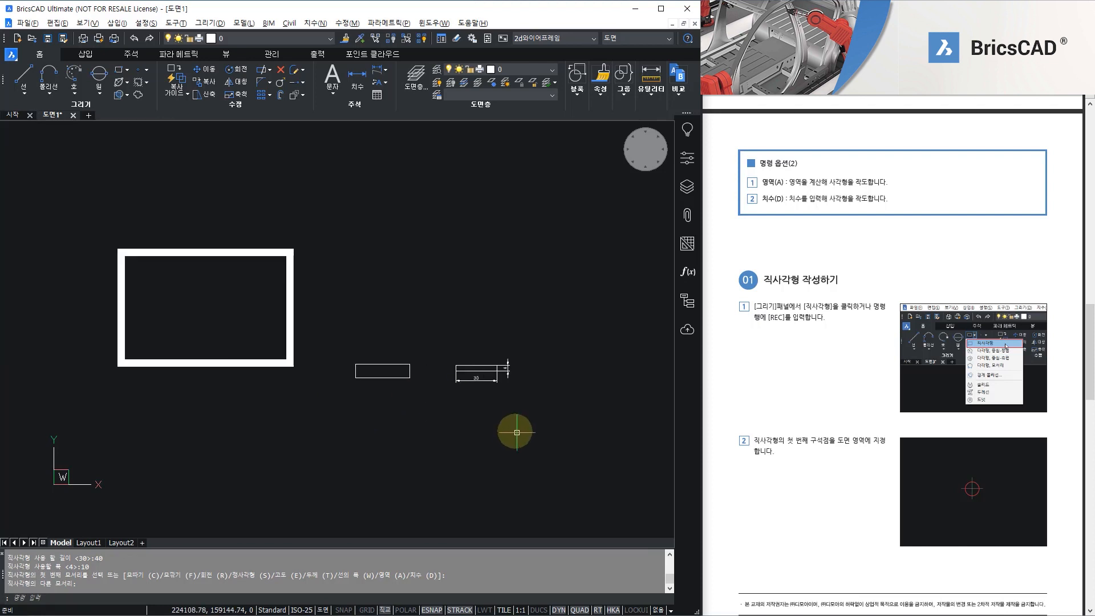
click(597, 463)
click(78, 183)
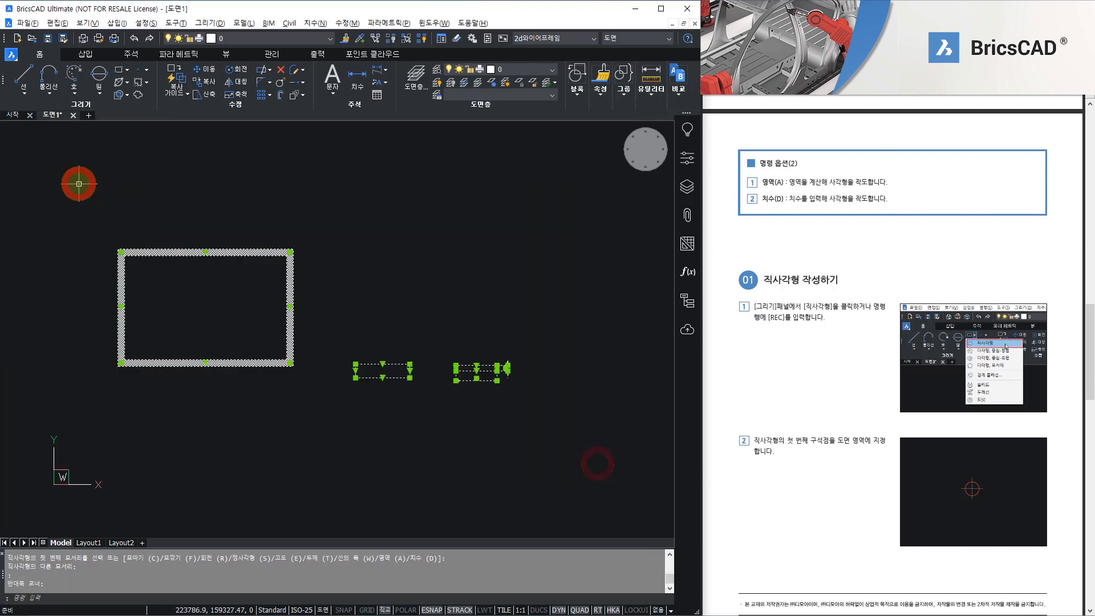
key(Delete)
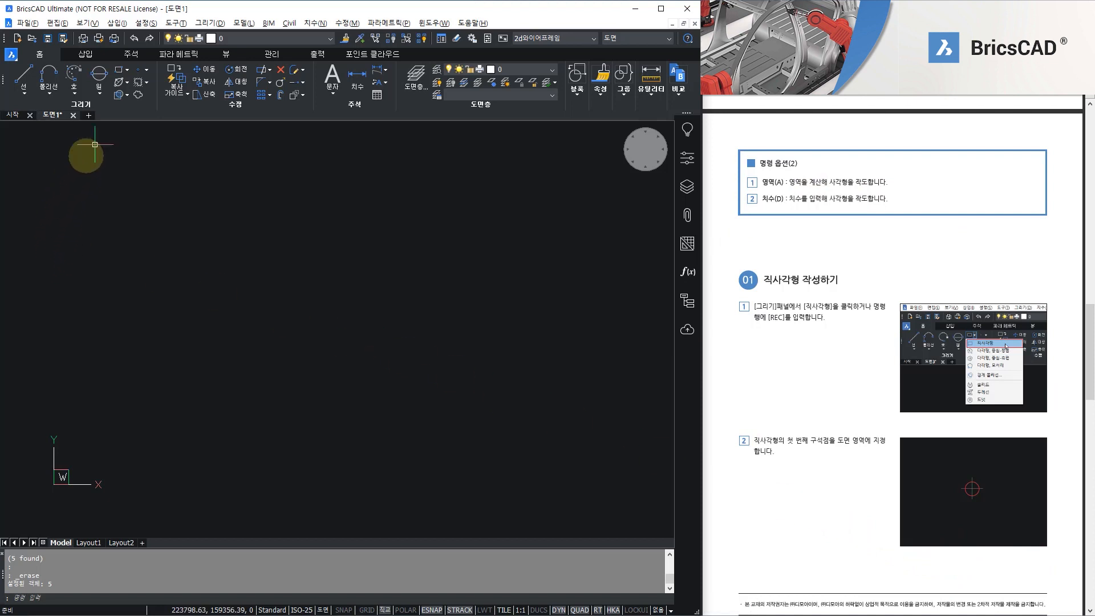
Draw a rectangle 120 wide and 70 high from a picked first corner in the empty drawing area
click(127, 69)
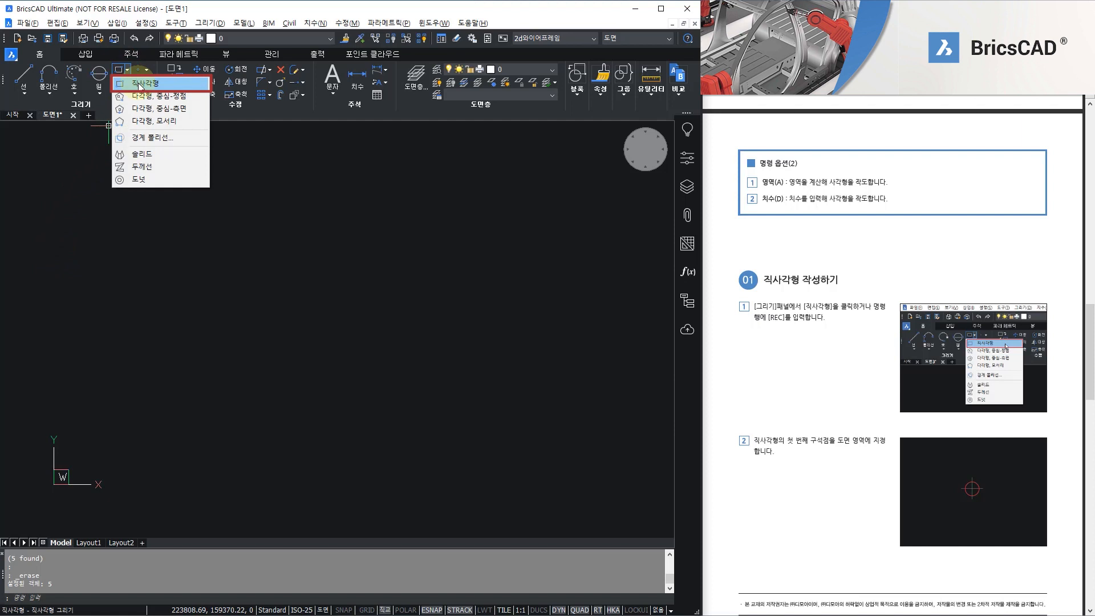
click(140, 85)
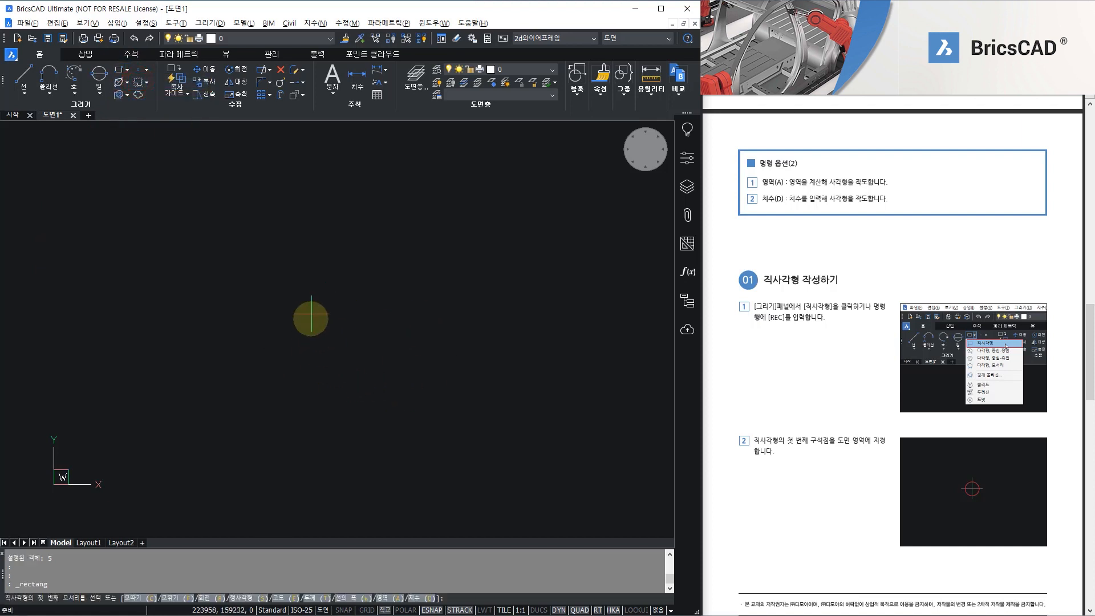
click(325, 328)
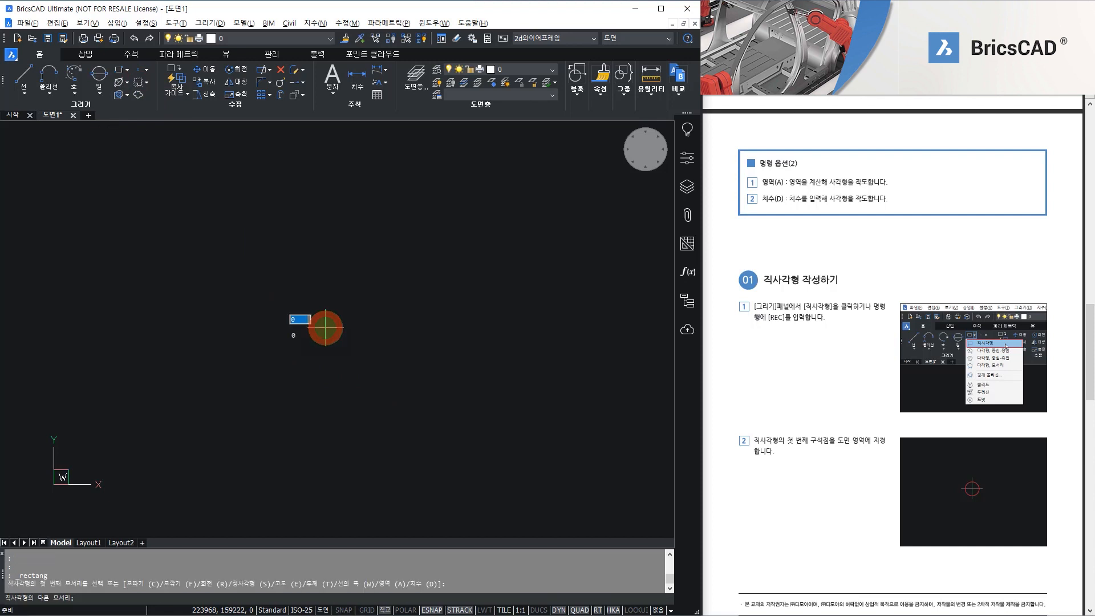
scroll(832, 376, down, 10)
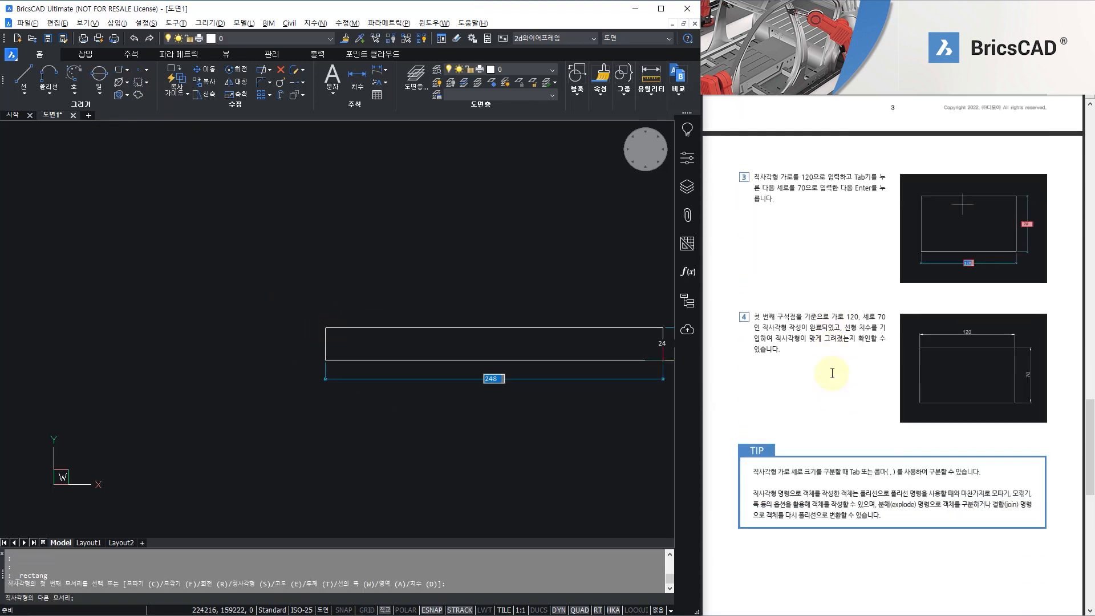
scroll(832, 373, down, 1)
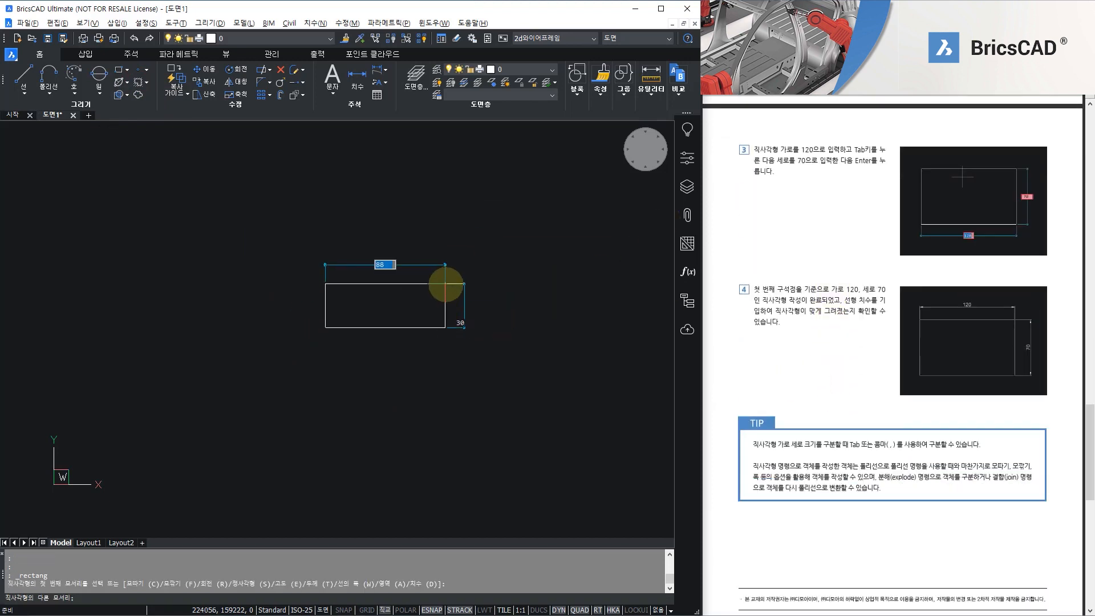
click(434, 369)
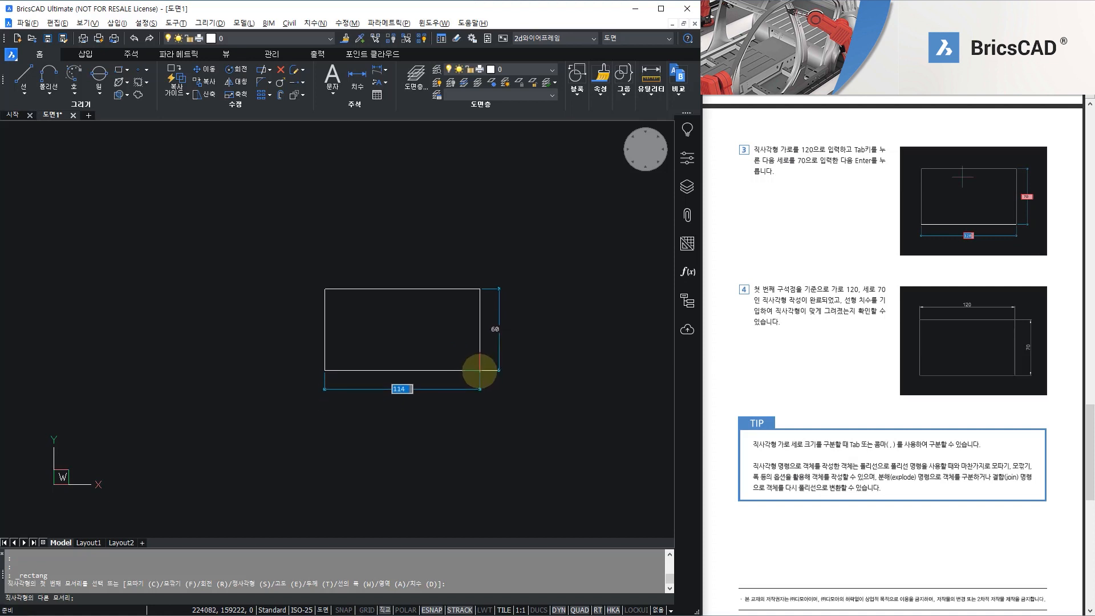
text(120)
key(Tab)
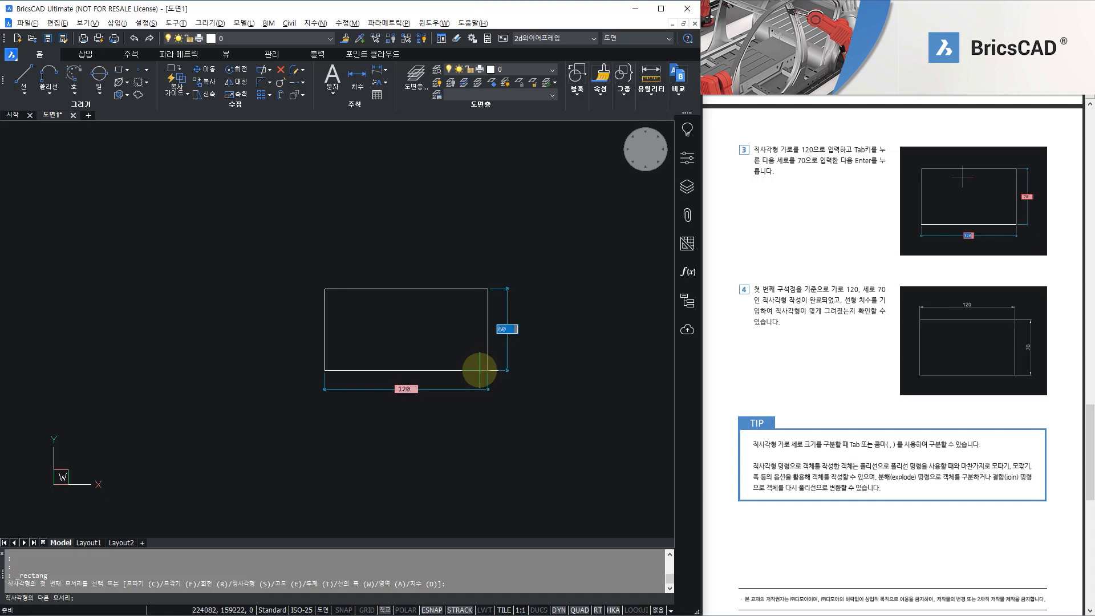
text(7)
key(Return)
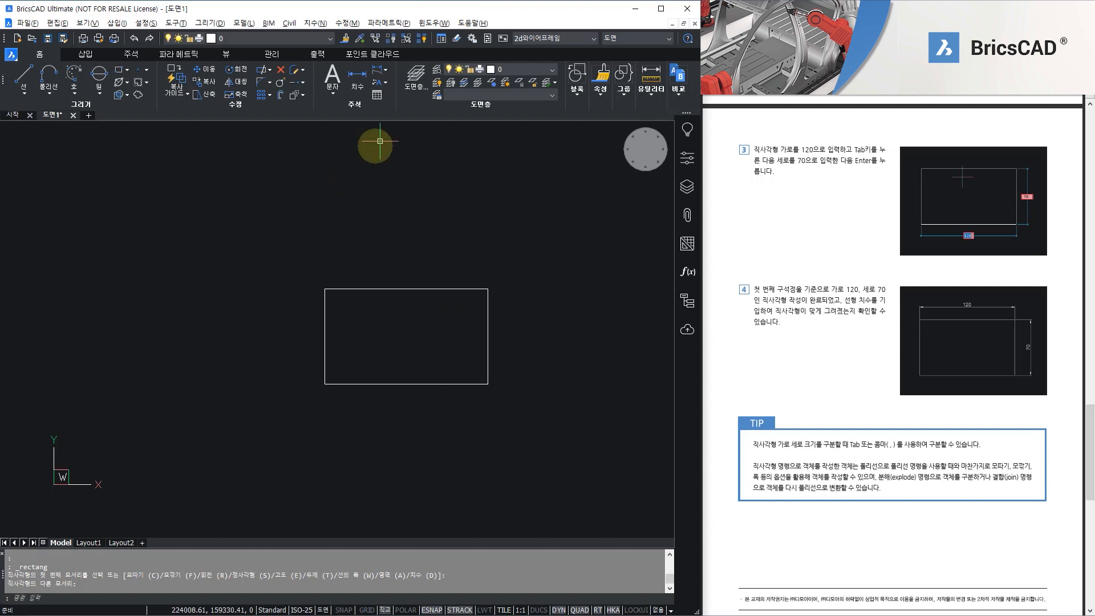
Add a linear dimension for the new rectangle's width, placed above its upper edge
click(379, 70)
click(388, 84)
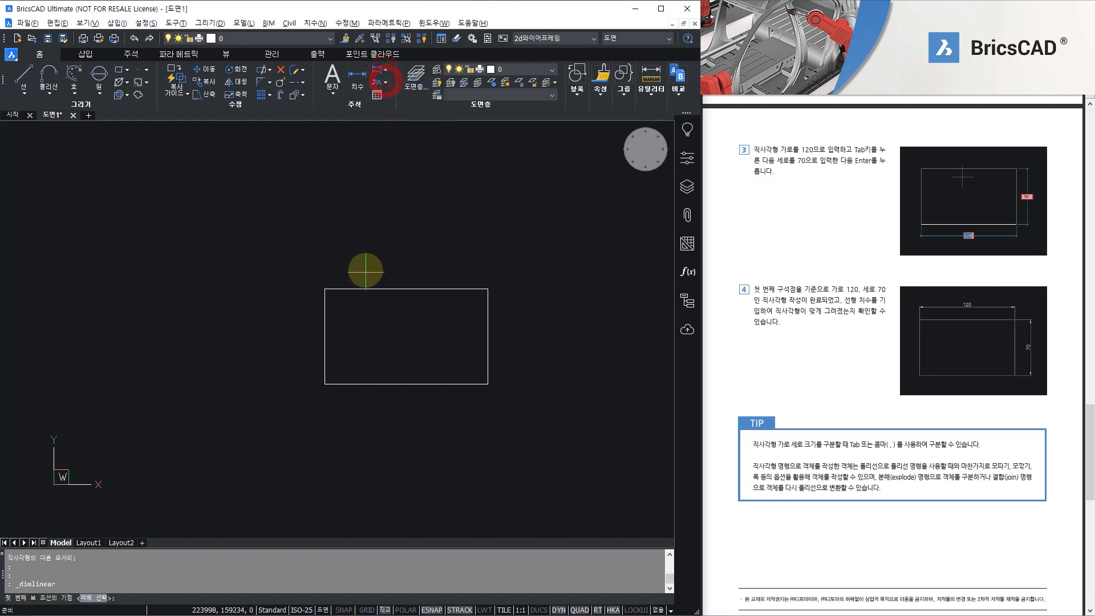
click(324, 288)
click(488, 289)
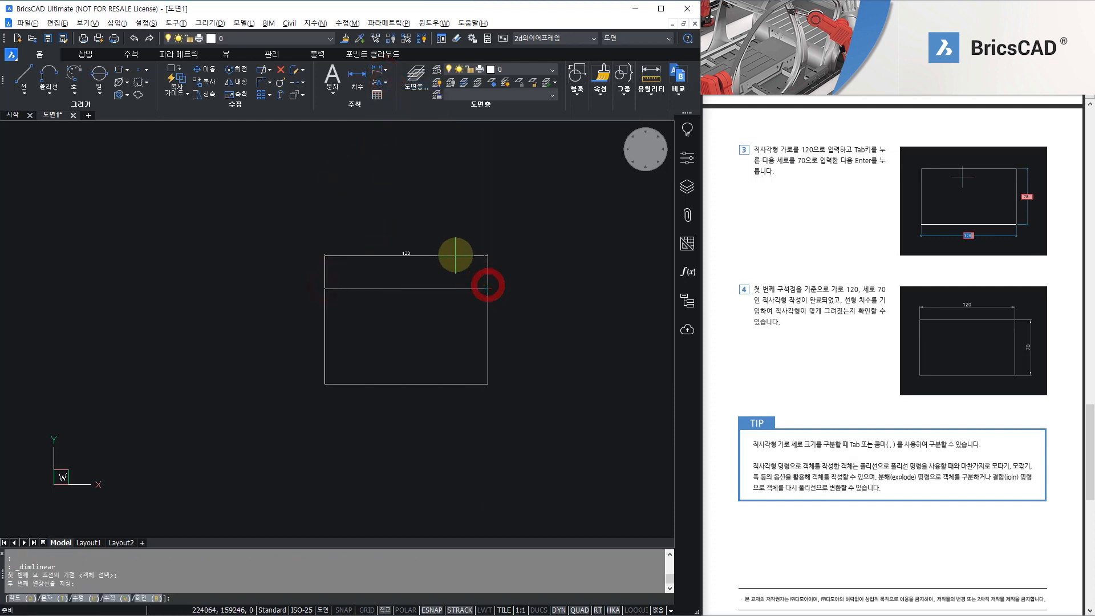
click(452, 252)
Add a linear dimension for the rectangle's height beside its right edge and inspect both dimensions
key(Return)
click(487, 288)
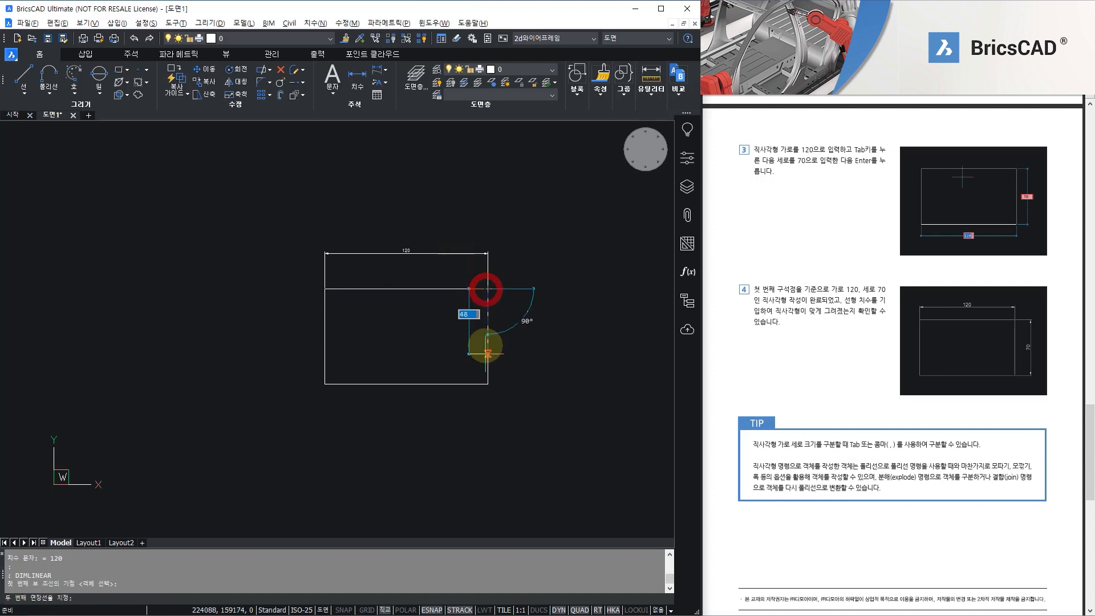
click(487, 384)
click(508, 341)
key(Escape)
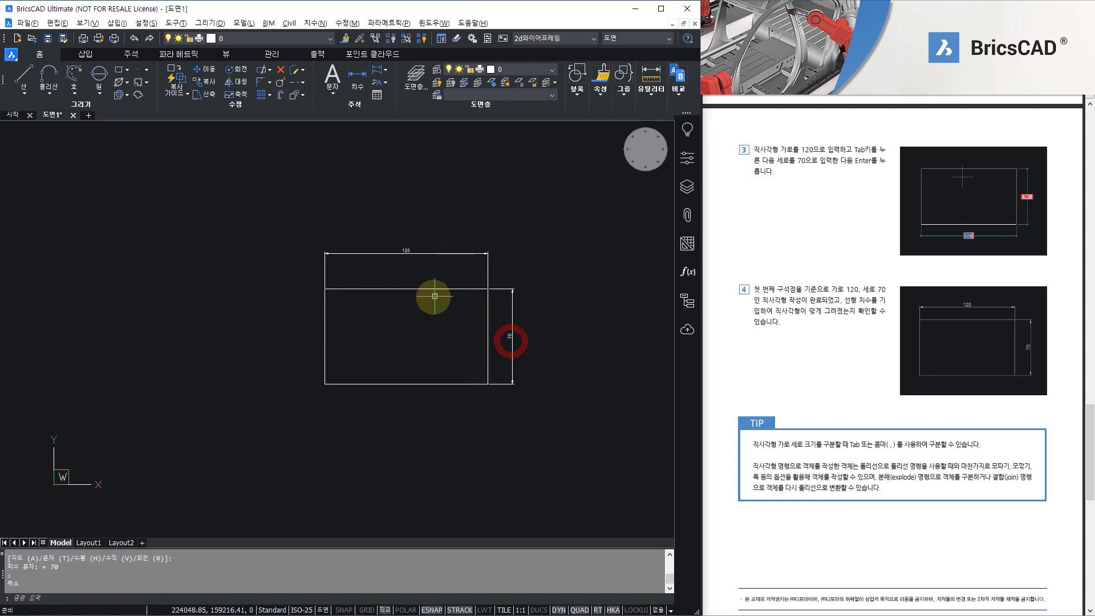
scroll(436, 293, up, 3)
middle_drag(557, 380, 521, 373)
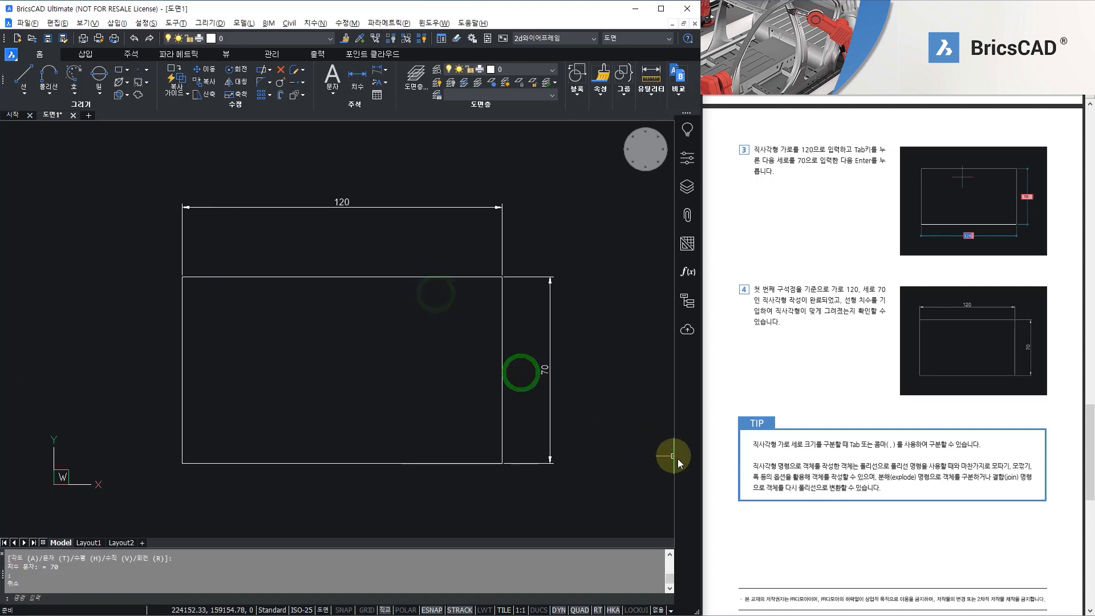
scroll(786, 487, down, 1)
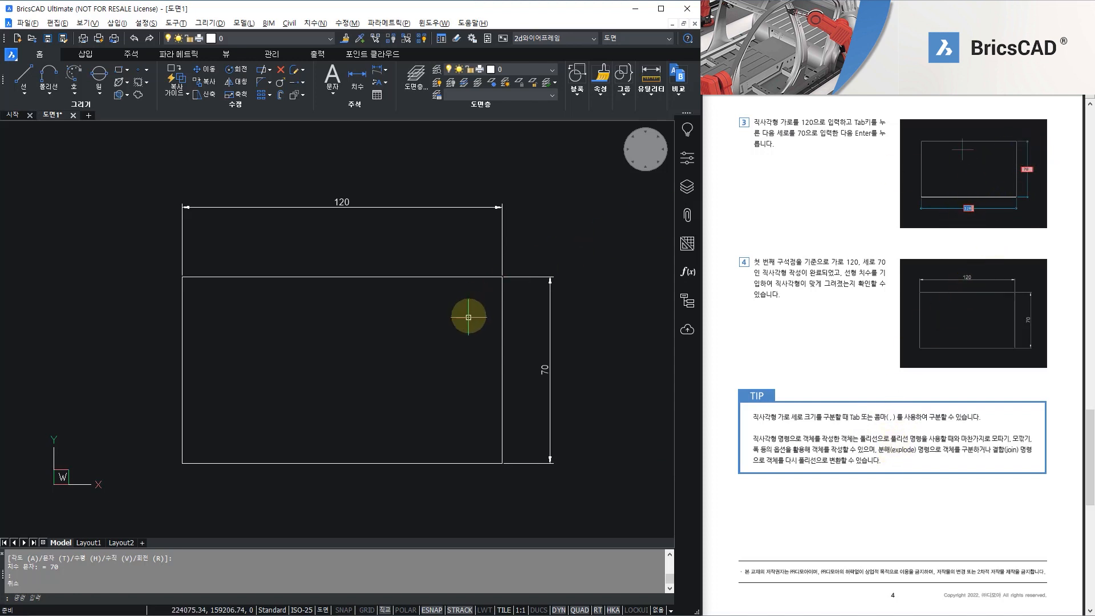
scroll(268, 343, down, 3)
middle_drag(233, 377, 112, 282)
click(118, 69)
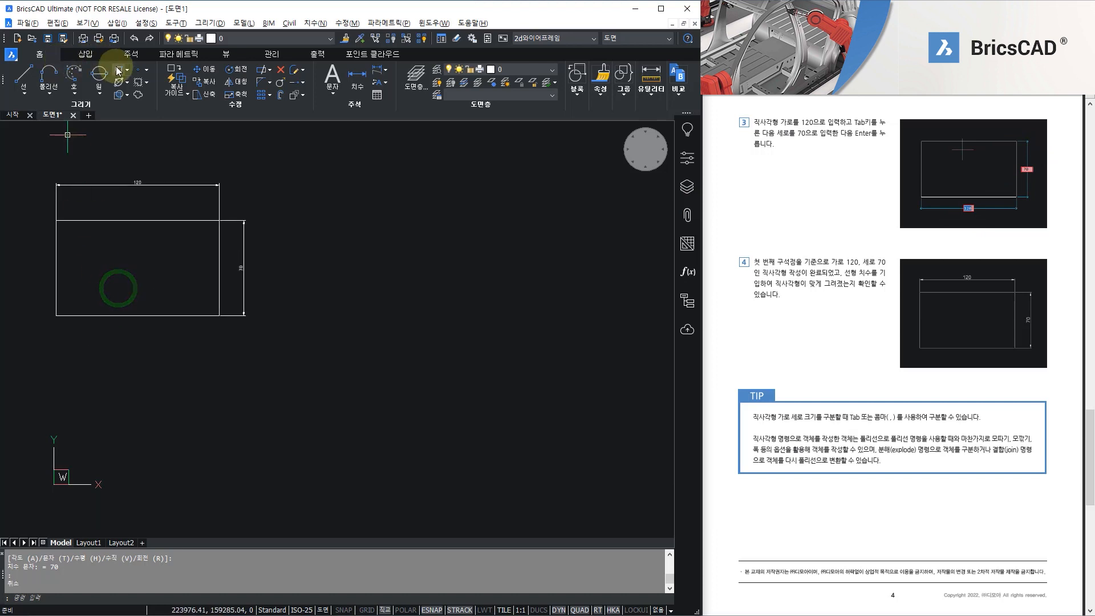
middle_drag(323, 297, 312, 326)
click(315, 333)
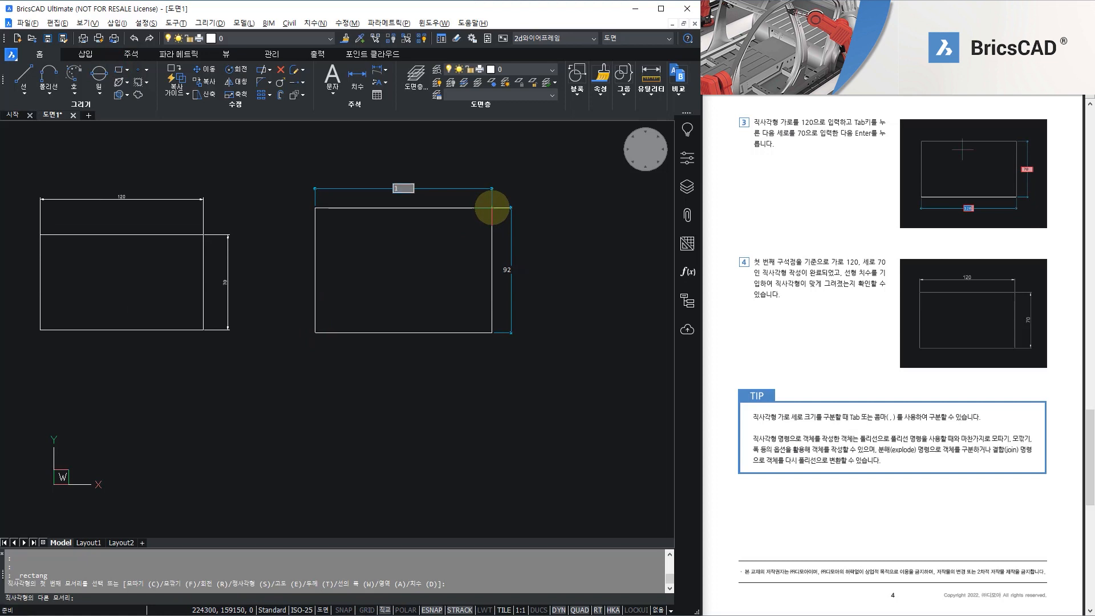
text(@120,70)
key(Return)
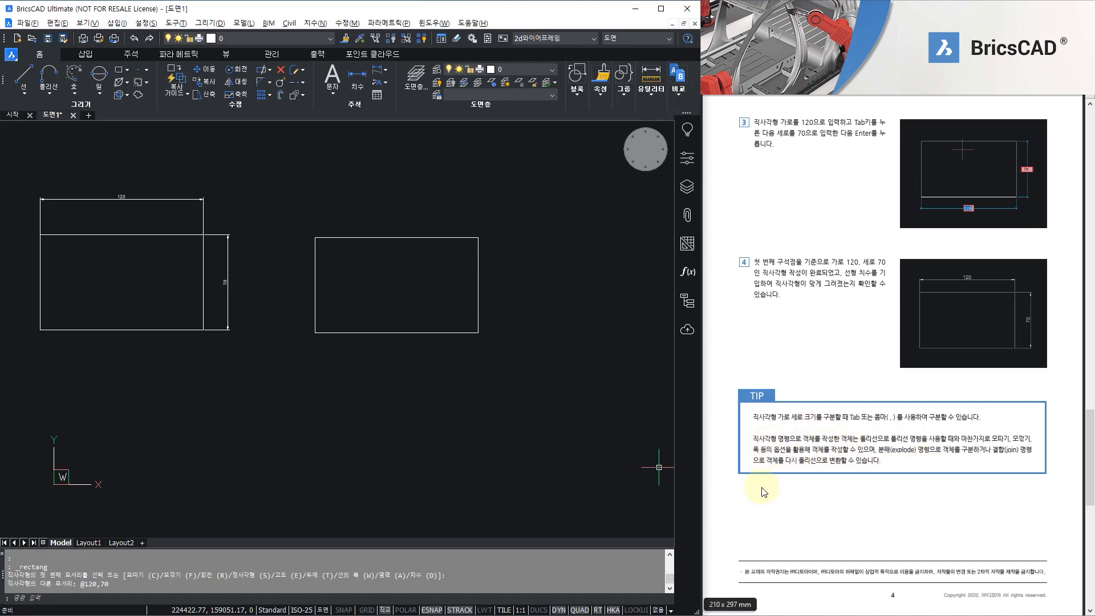
Explode the new undimensioned rectangle into separate lines
click(469, 333)
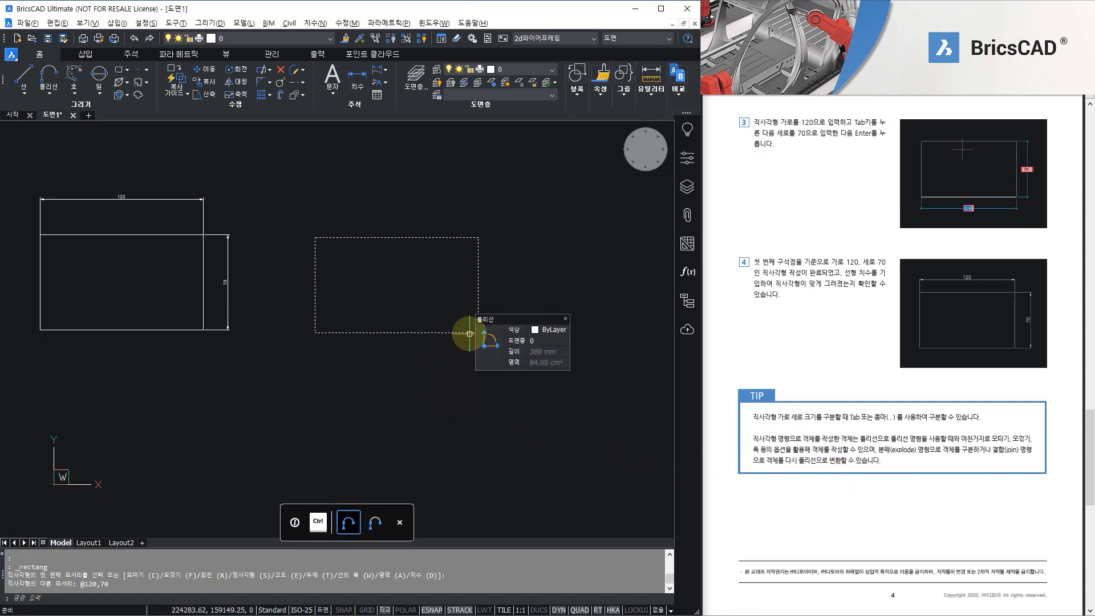
key(Escape)
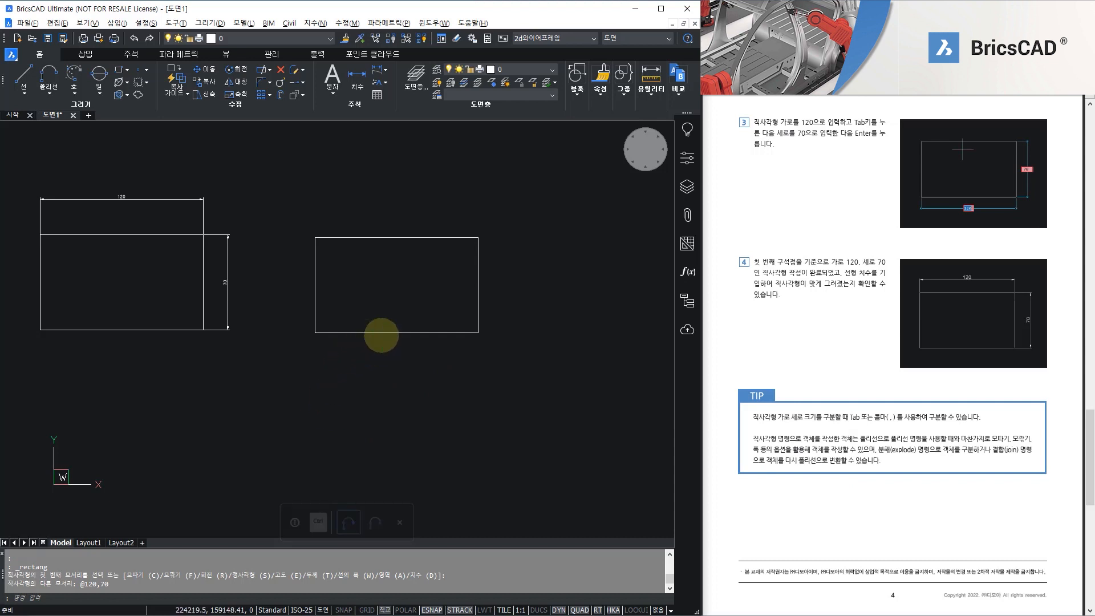
click(384, 332)
text(x)
key(Return)
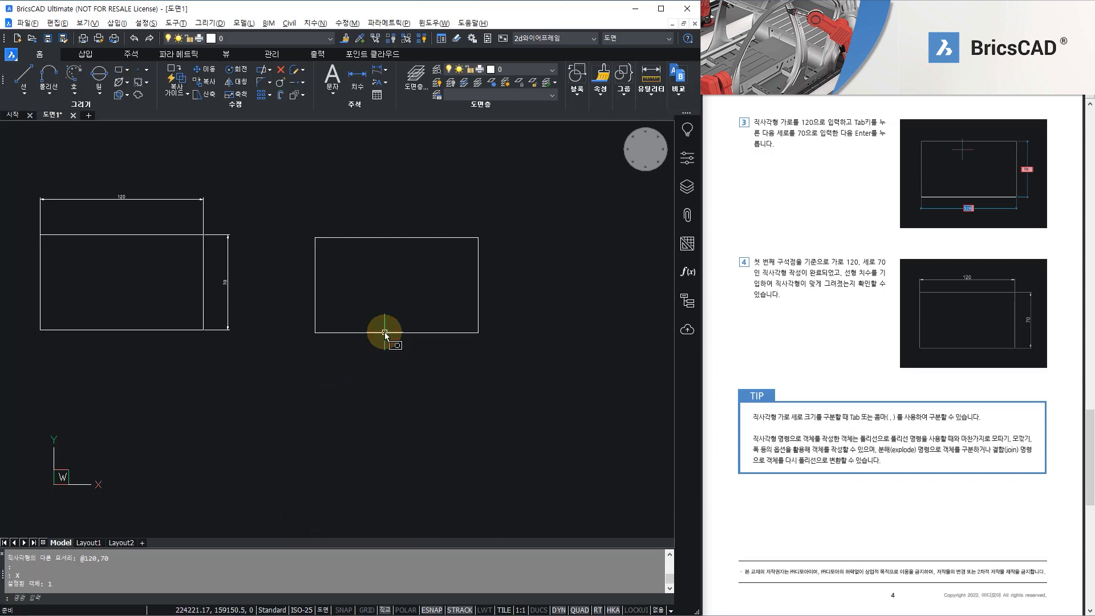
Select the exploded rectangle's left and right sides with separate crossing windows to check that they are individual lines
click(497, 294)
click(457, 269)
click(313, 300)
click(266, 282)
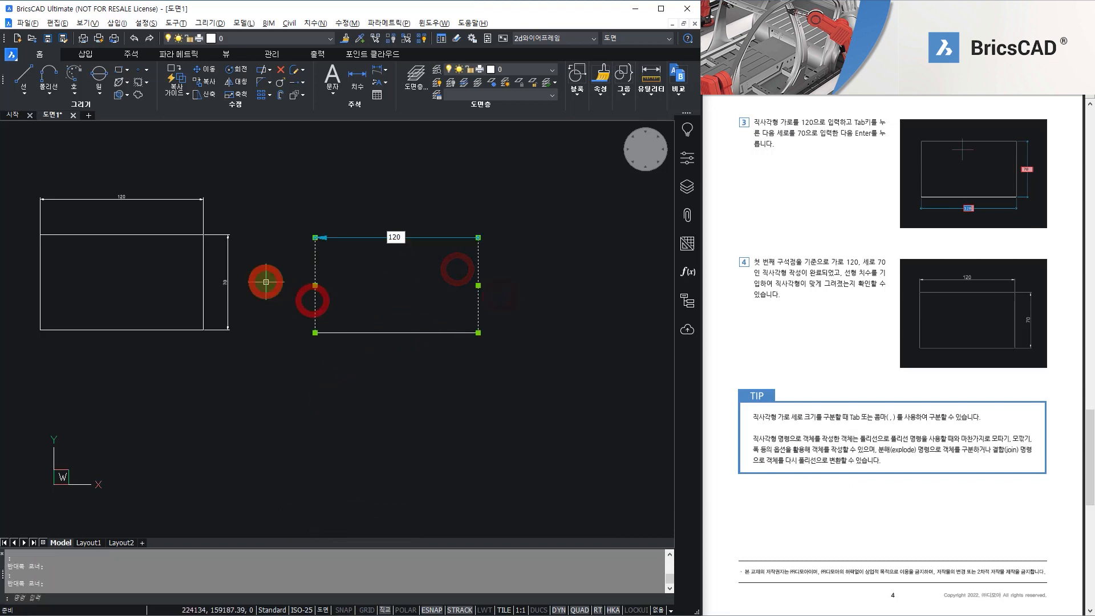
click(417, 267)
key(Escape)
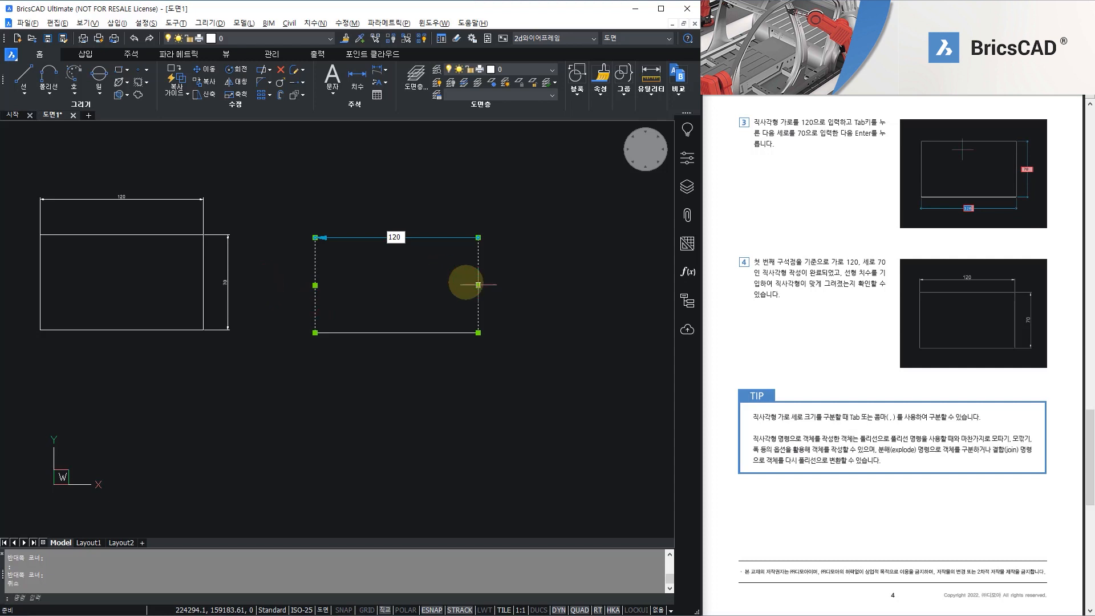
click(498, 298)
click(433, 276)
click(344, 301)
click(278, 280)
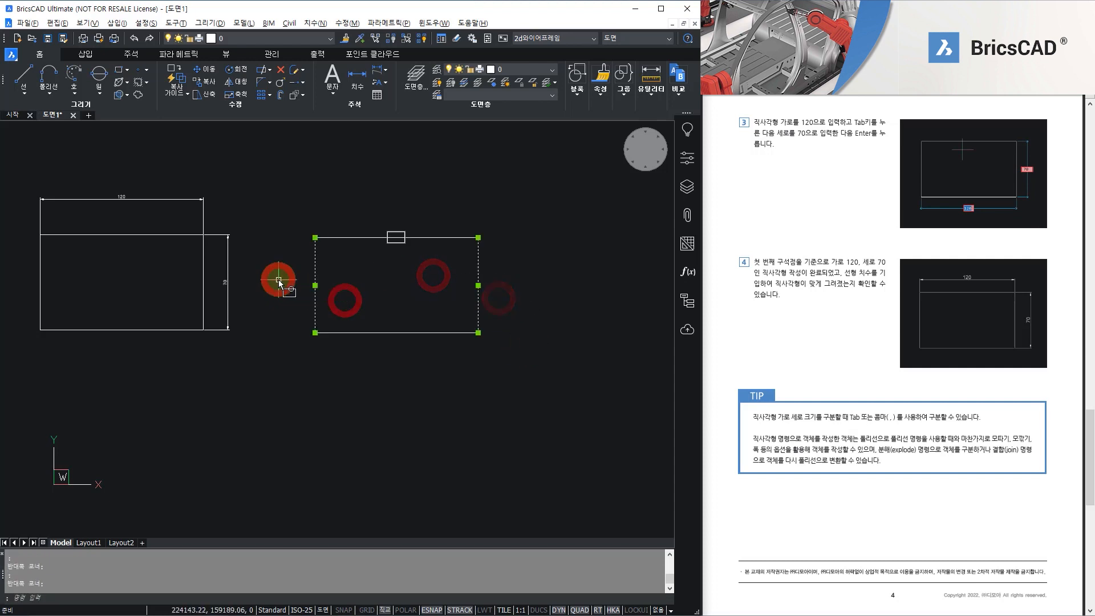
Try to join the exploded rectangle's four lines with the short command aliases J and JO
click(553, 372)
click(271, 196)
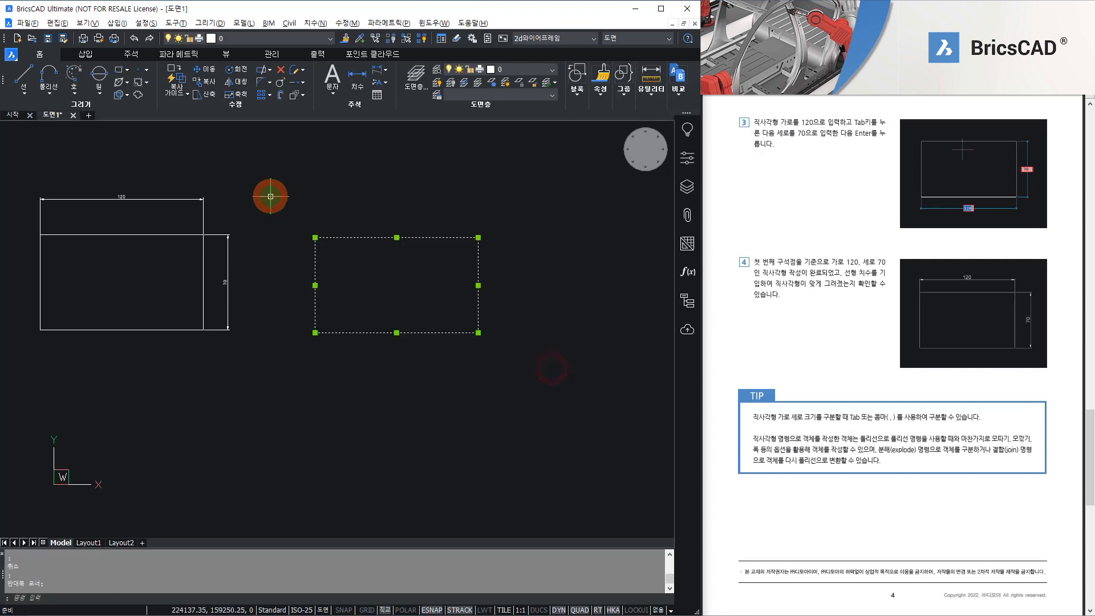
text(j)
key(Return)
key(Escape)
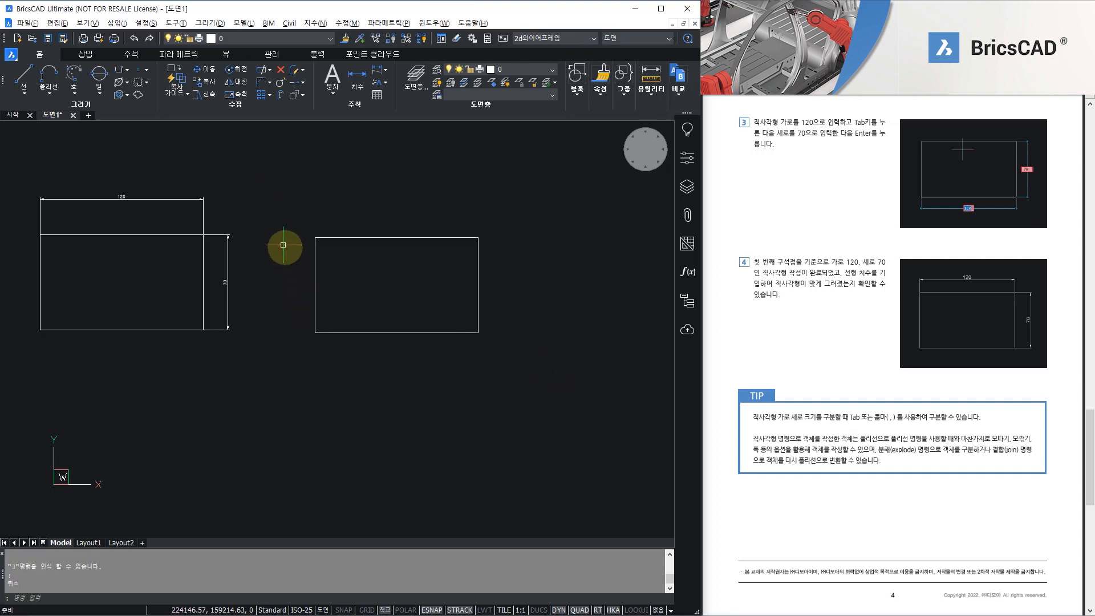
click(269, 210)
click(540, 402)
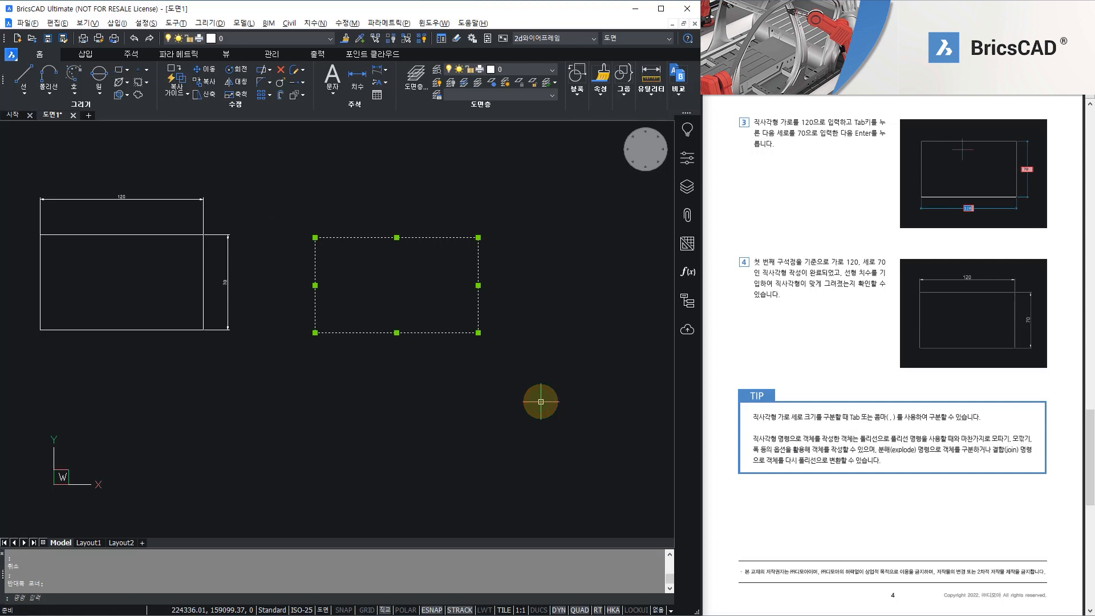
Join the exploded rectangle's four lines into one polyline with the JOIN command and select it to check the result
click(540, 391)
click(280, 201)
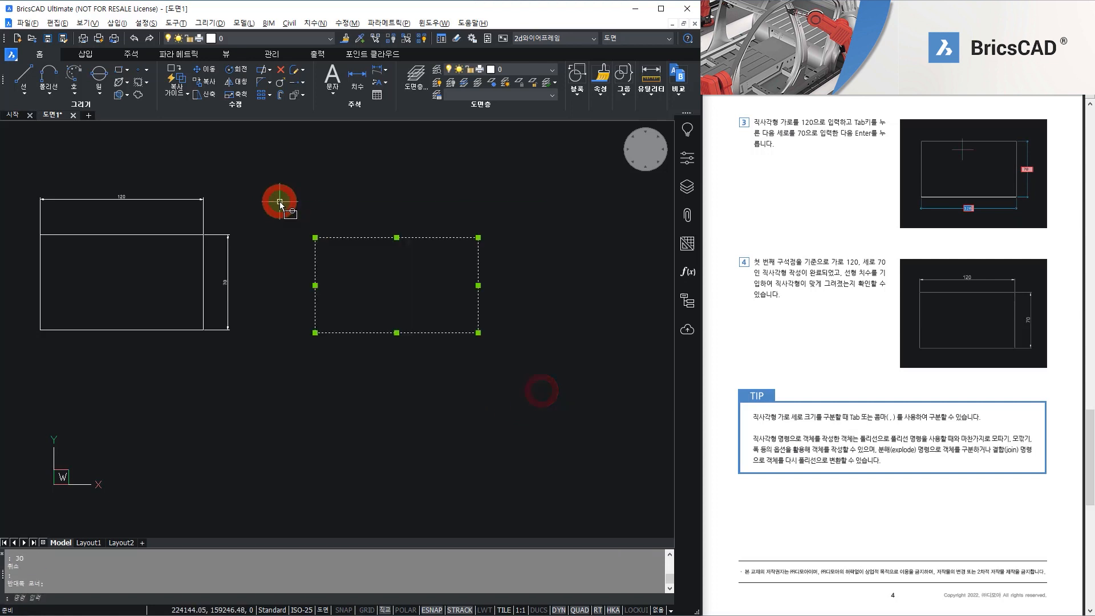
text(JOIN)
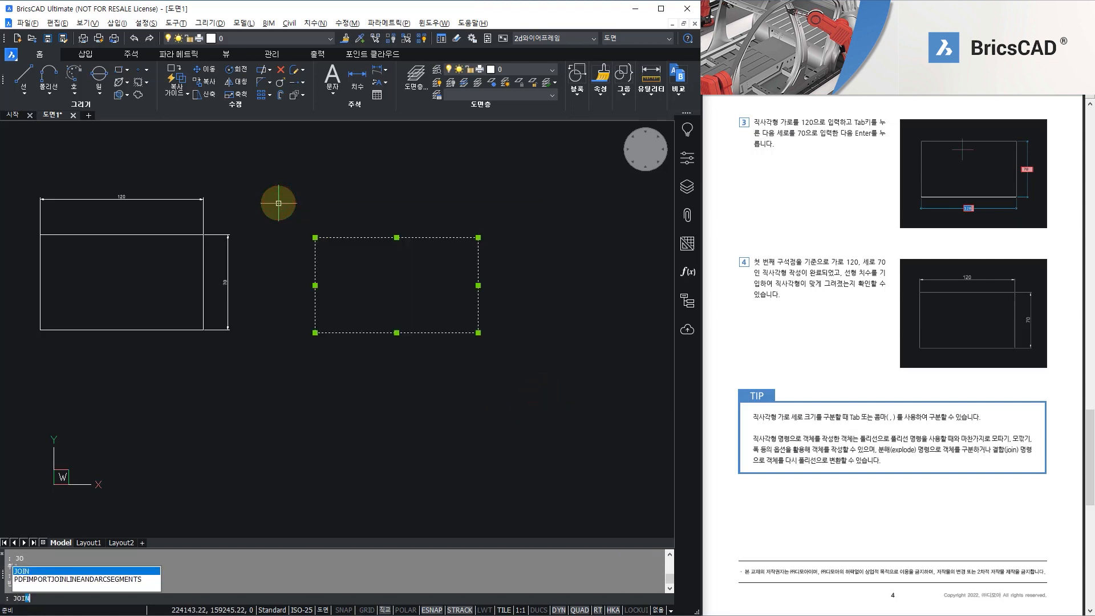
key(Return)
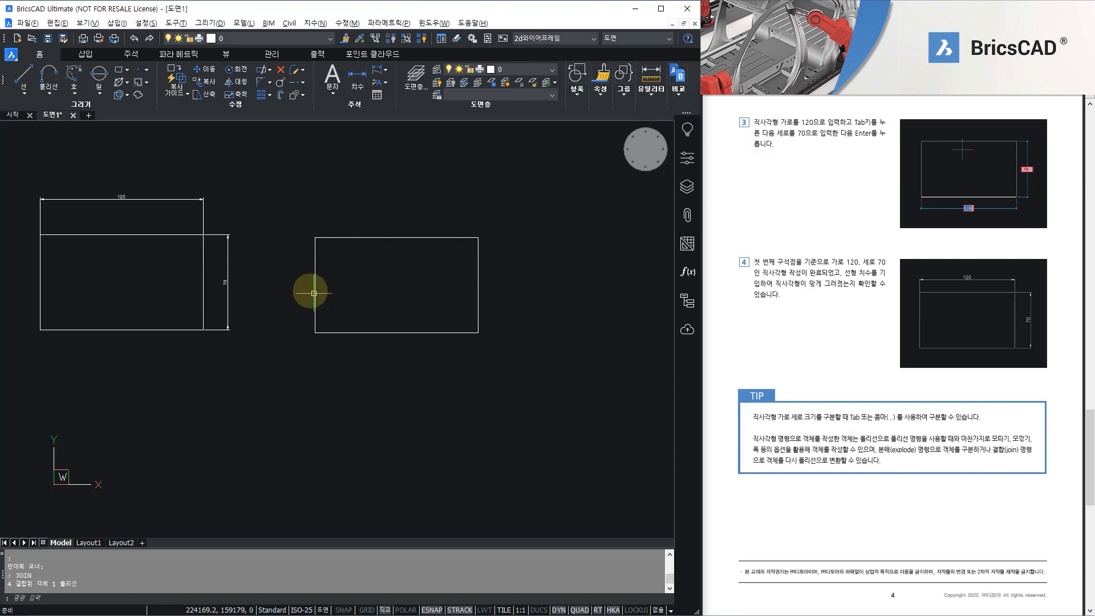
click(377, 331)
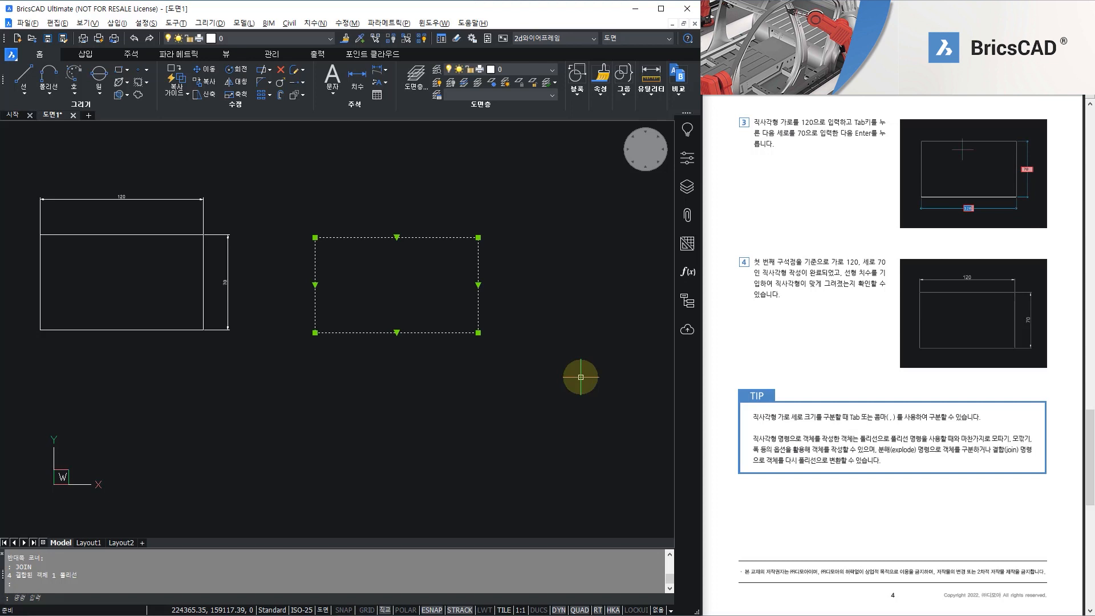
key(Escape)
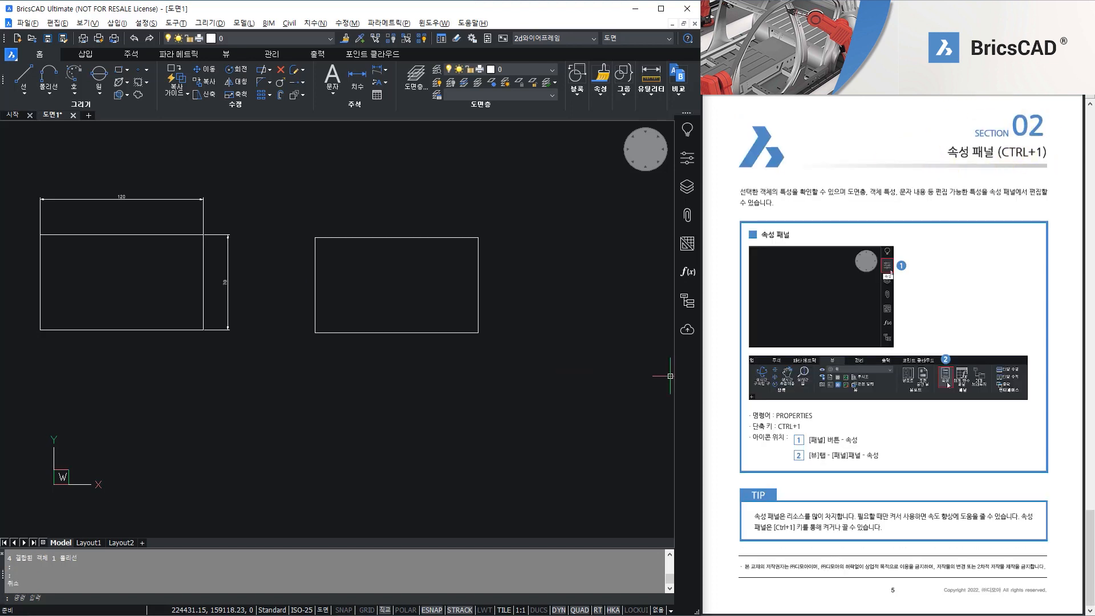
Open the Properties panel, inspect the joined rectangle's properties and clear the selection
scroll(517, 218, down, 2)
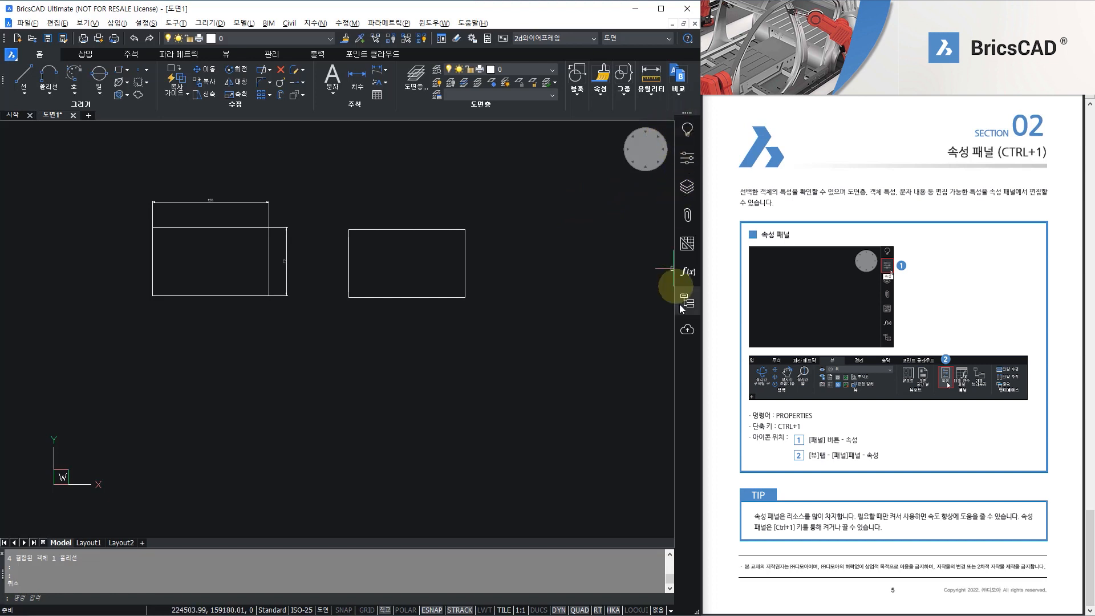
click(689, 165)
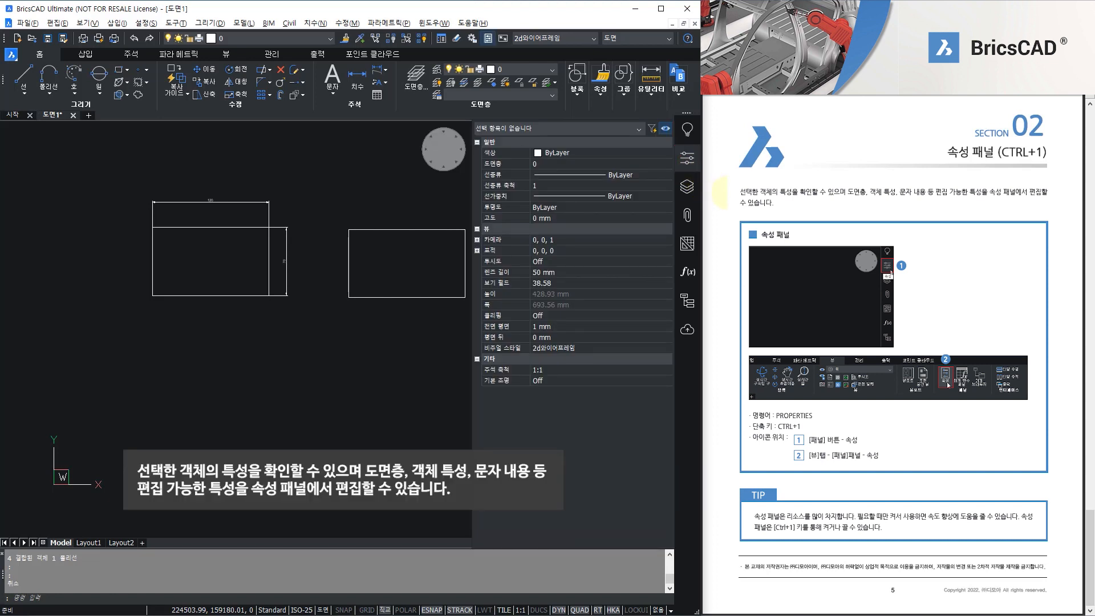
click(390, 229)
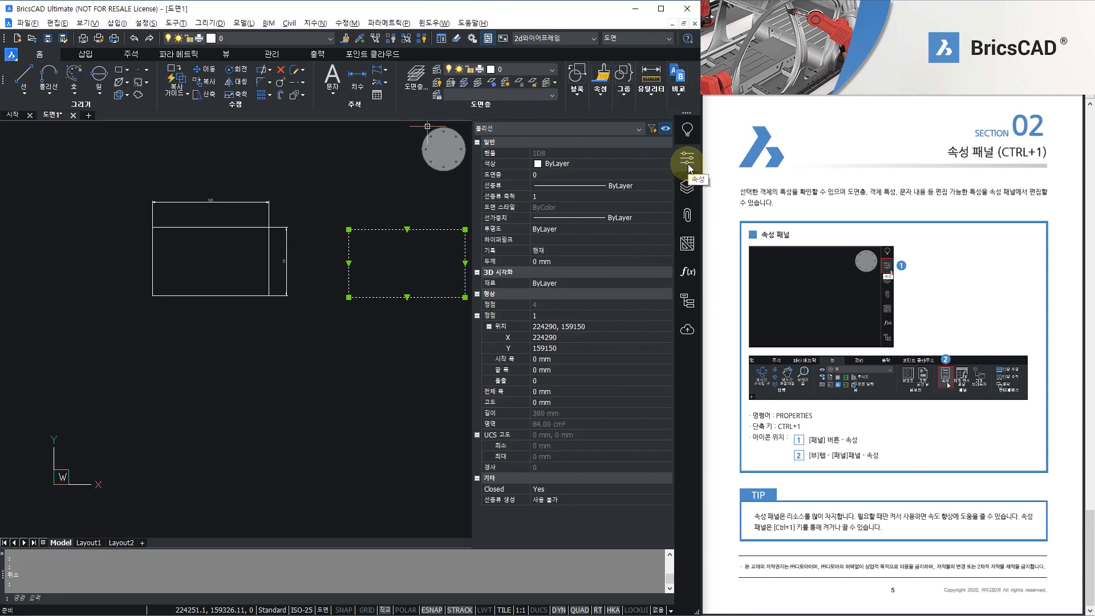
key(Escape)
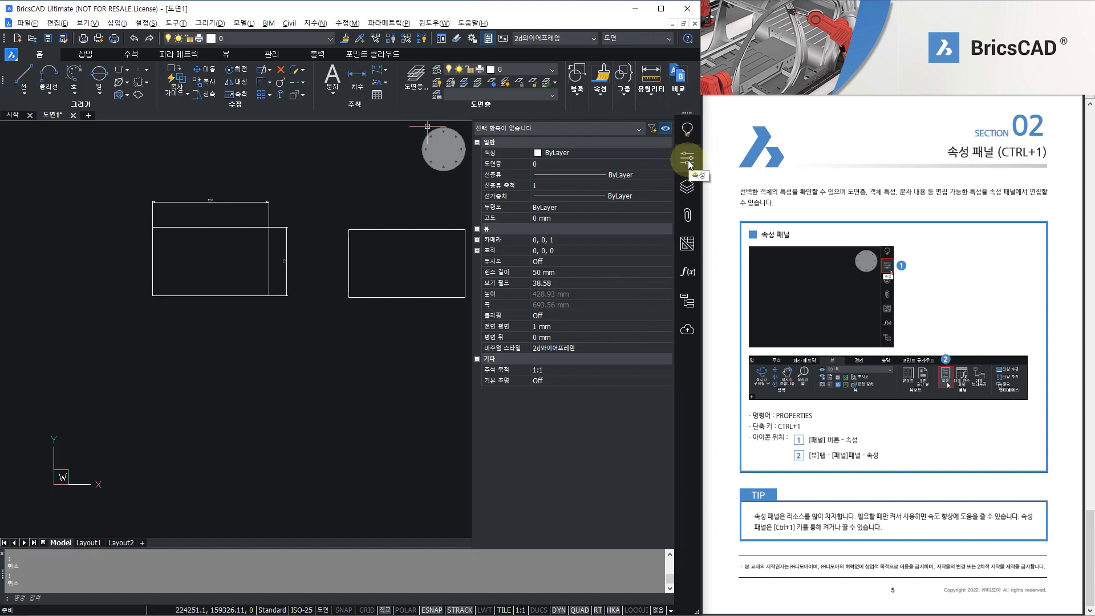
Bring up the view commands to locate the Properties panel command
click(219, 57)
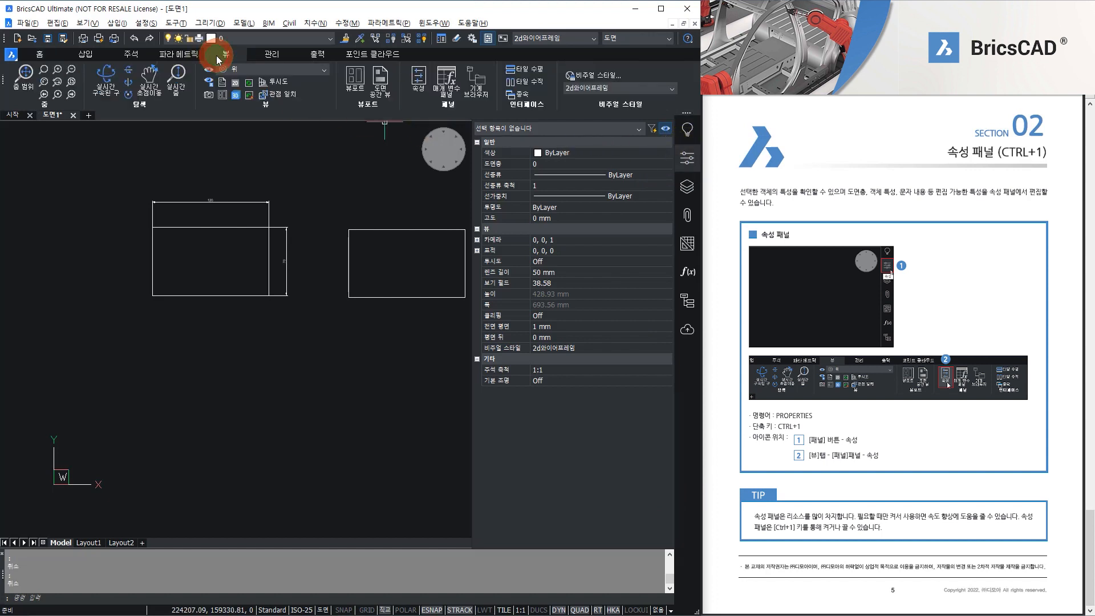